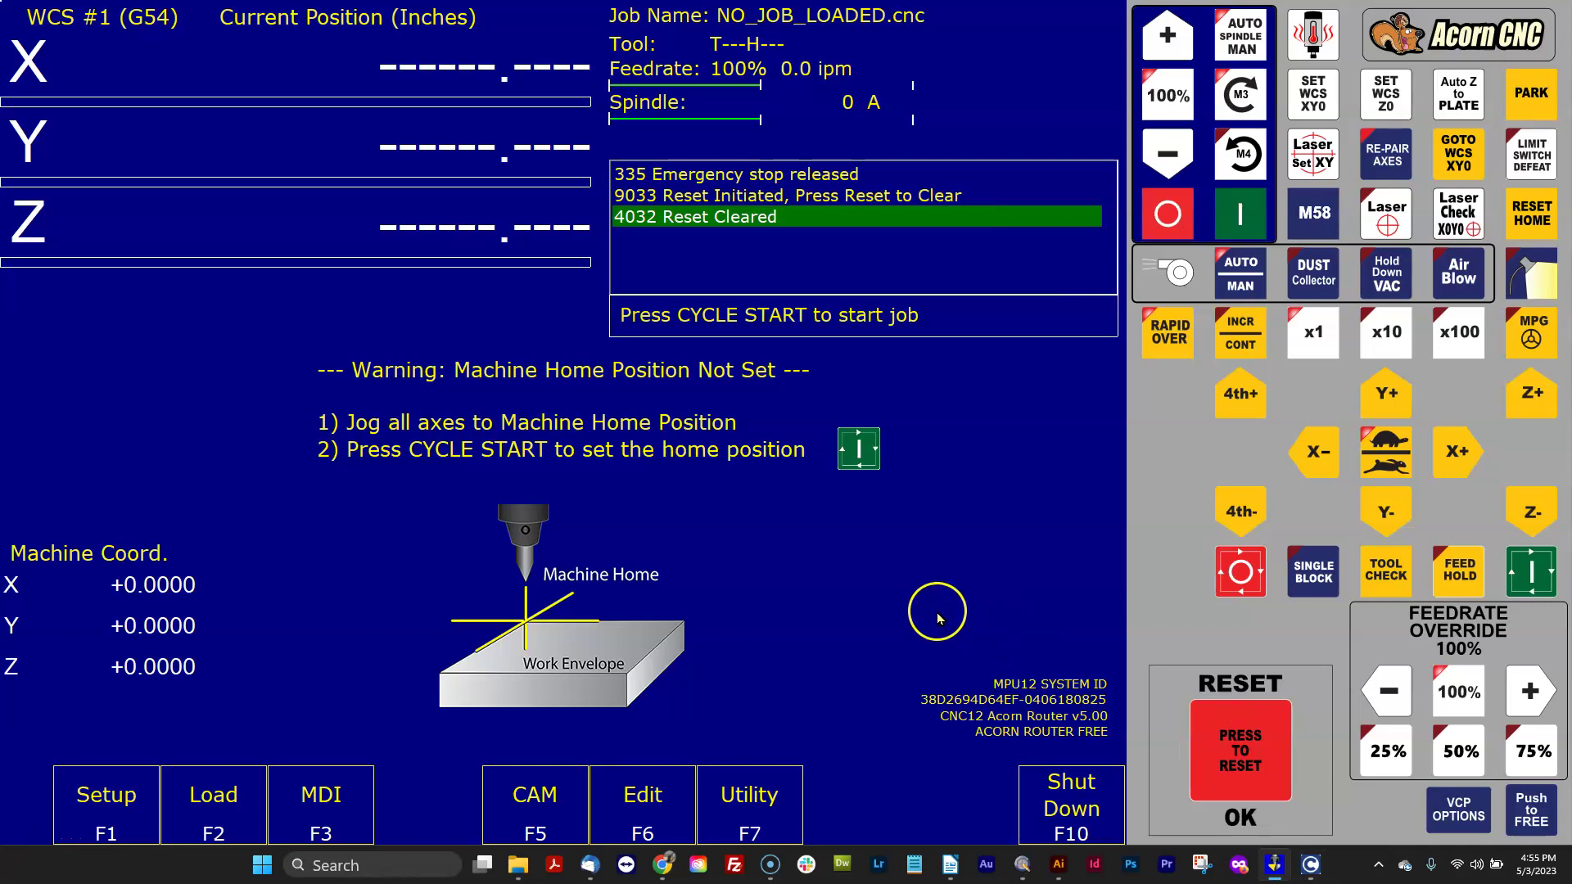
# - Open the Color Picker utility and maximize its window
pyautogui.click(768, 816)
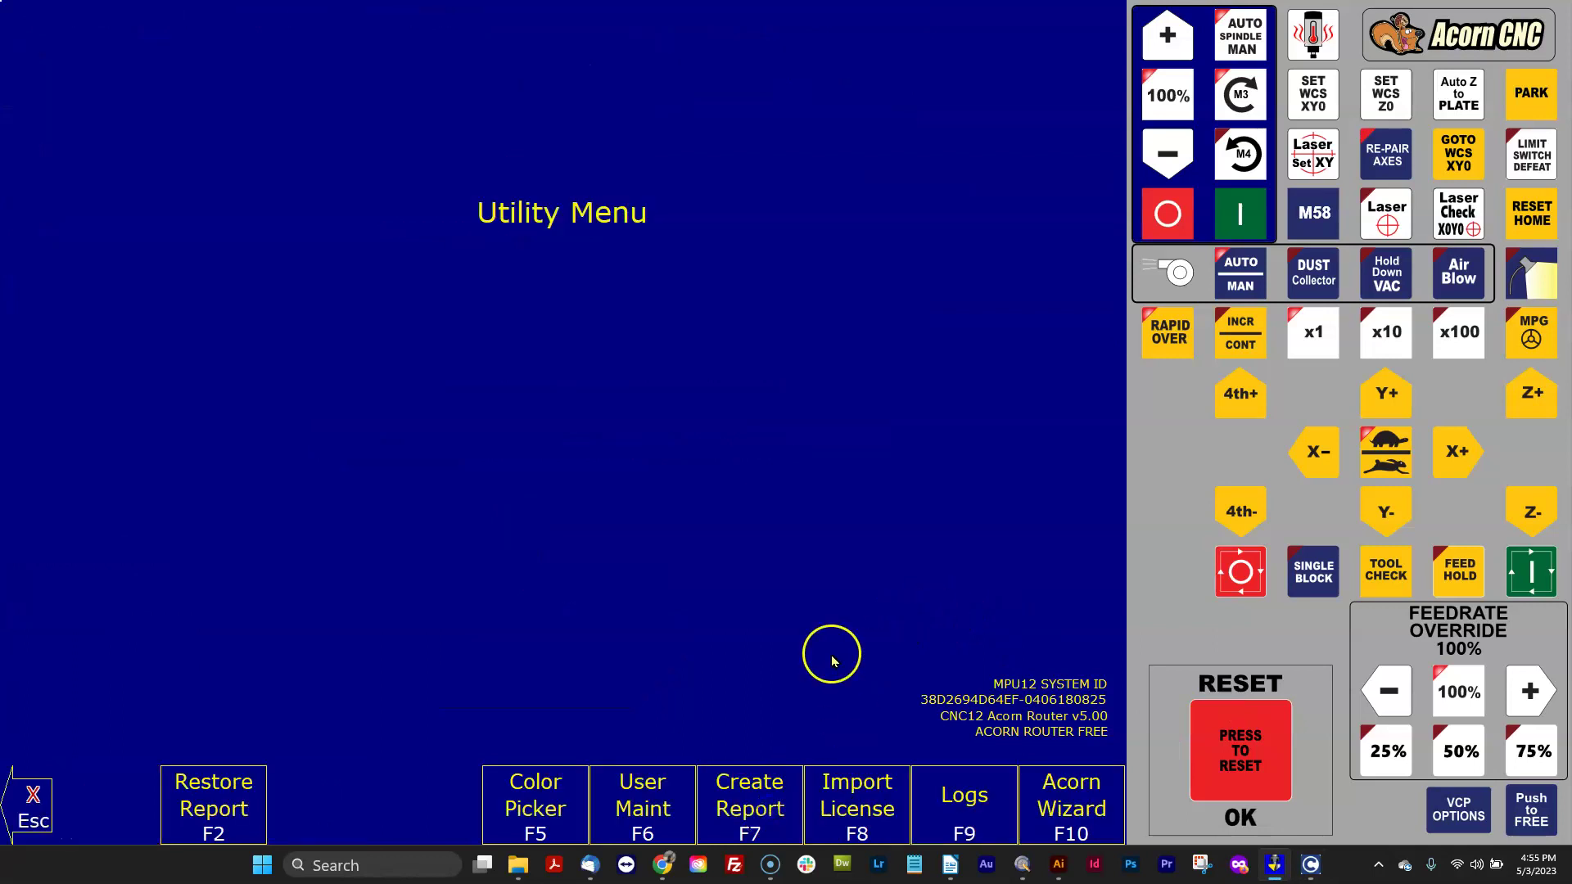
pyautogui.click(536, 810)
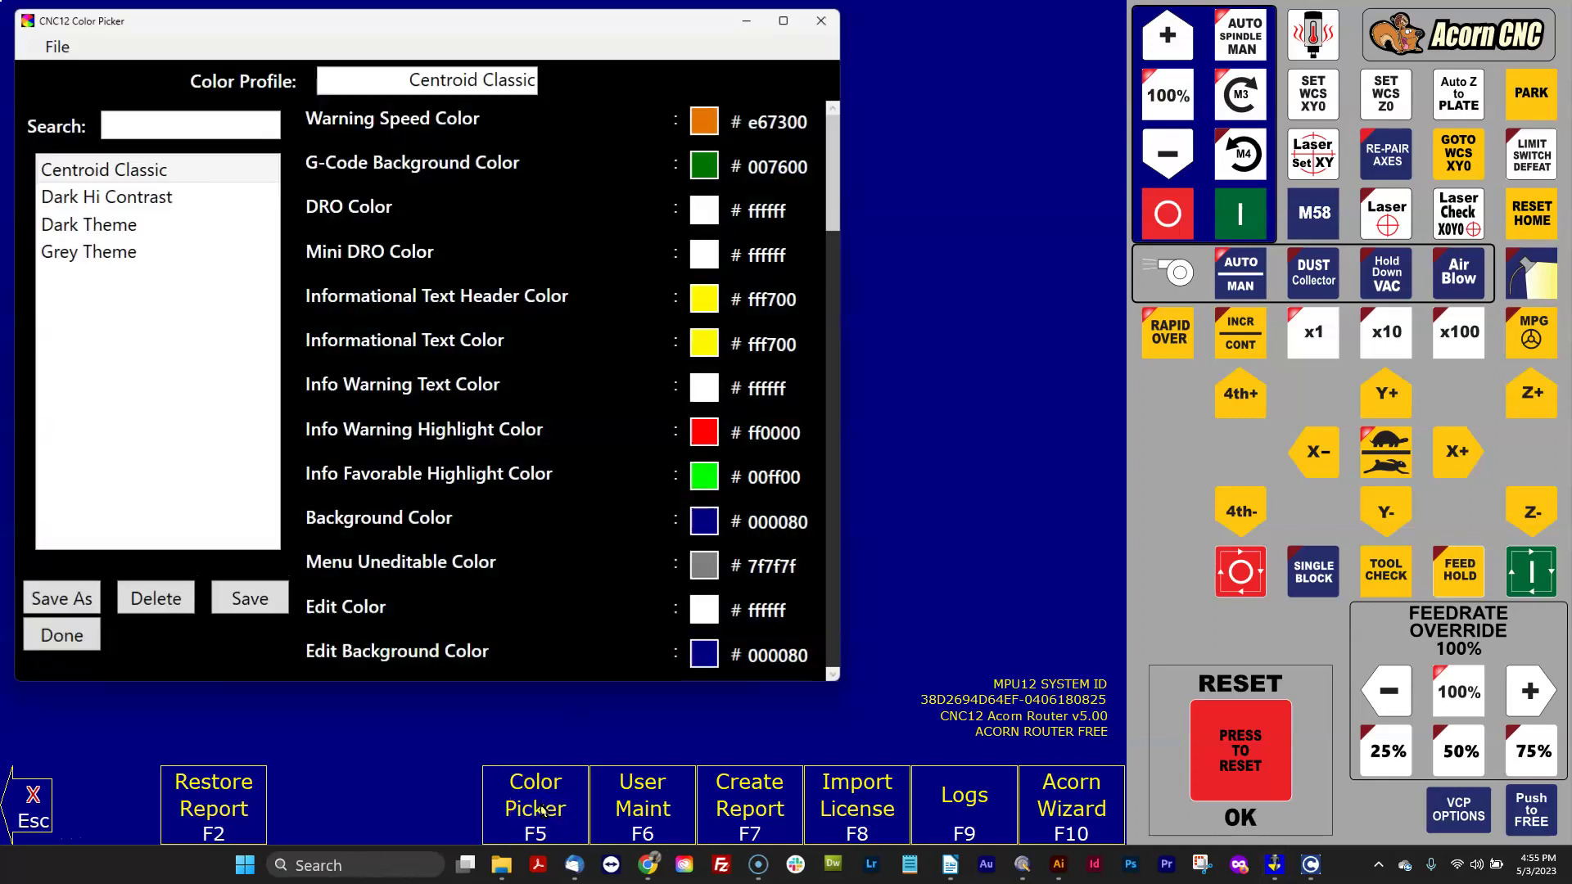
pyautogui.click(784, 22)
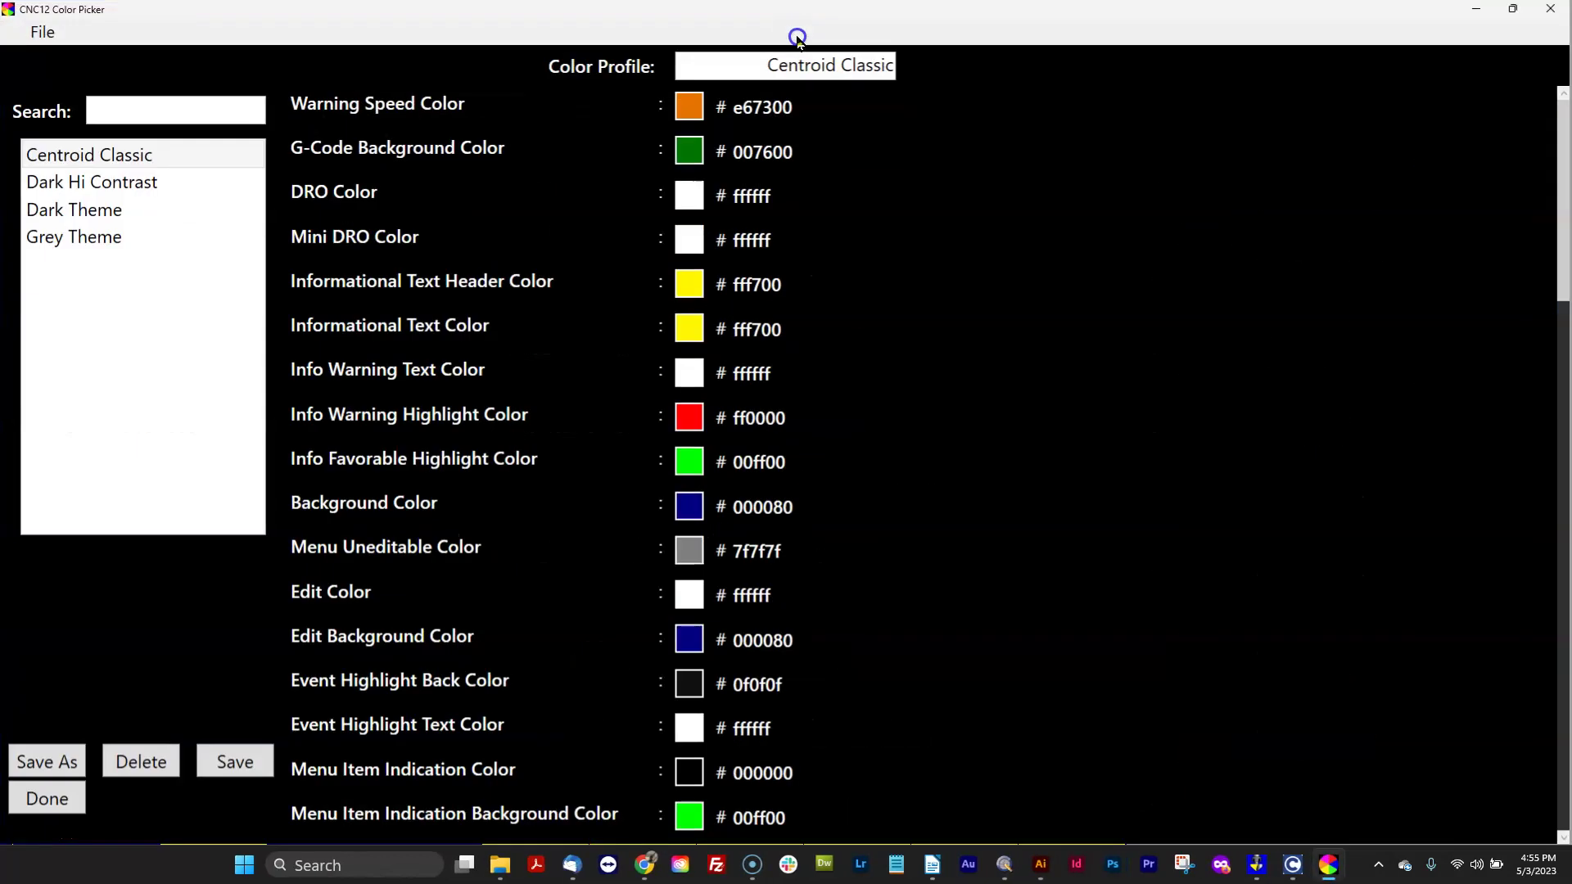
# - Examine the full list of color settings in the Centroid Classic profile, including the Warning Speed Color's swatch and hex value
pyautogui.scroll(-20, 1132, 270)
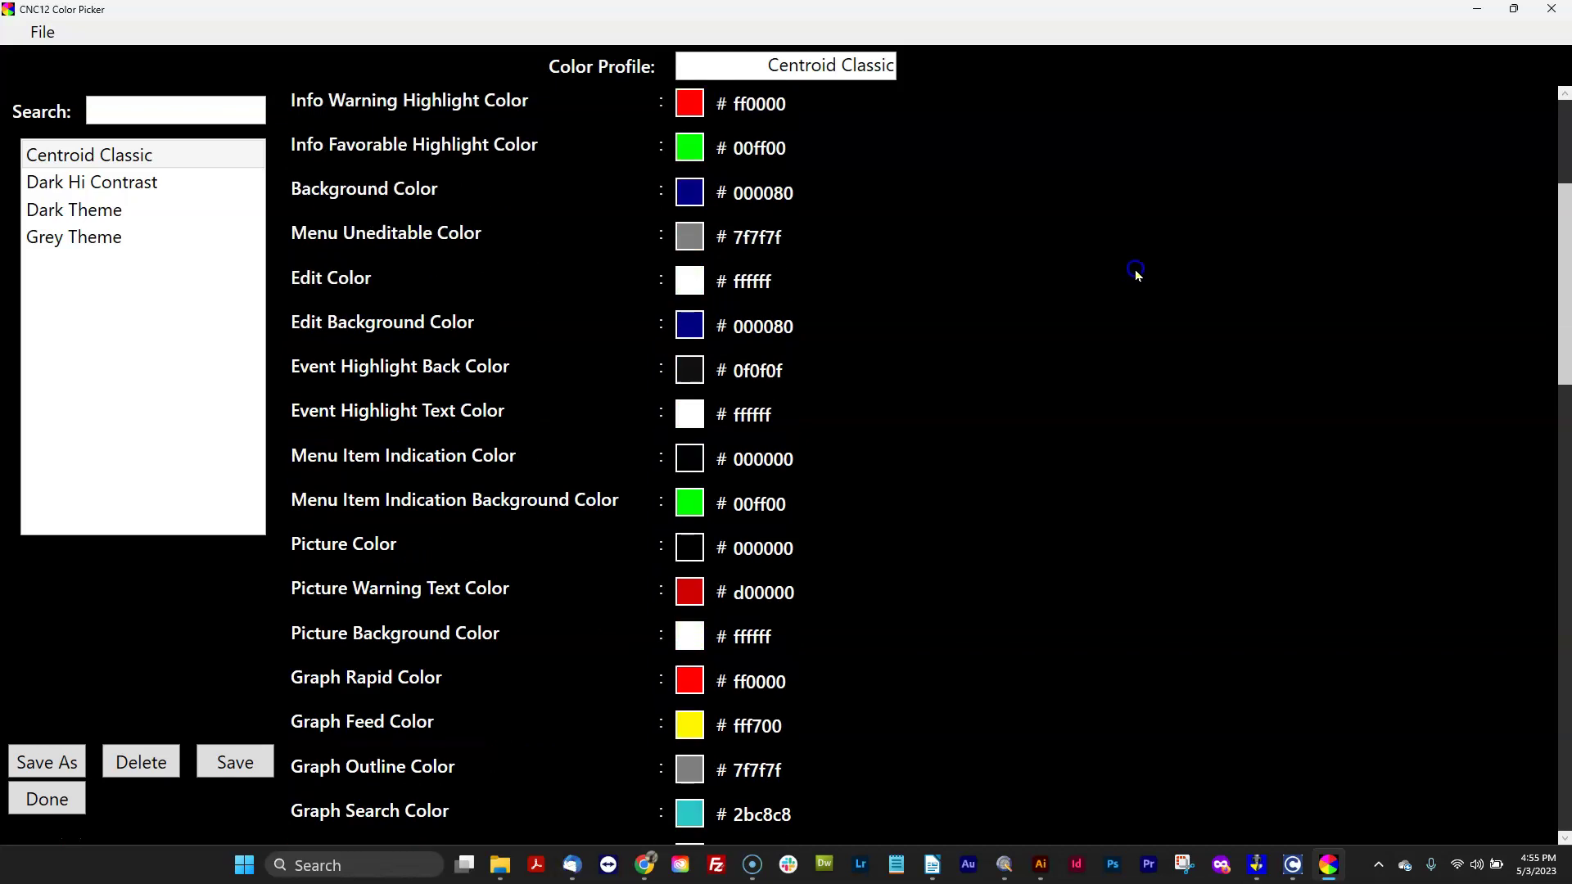
pyautogui.scroll(-17, 1098, 347)
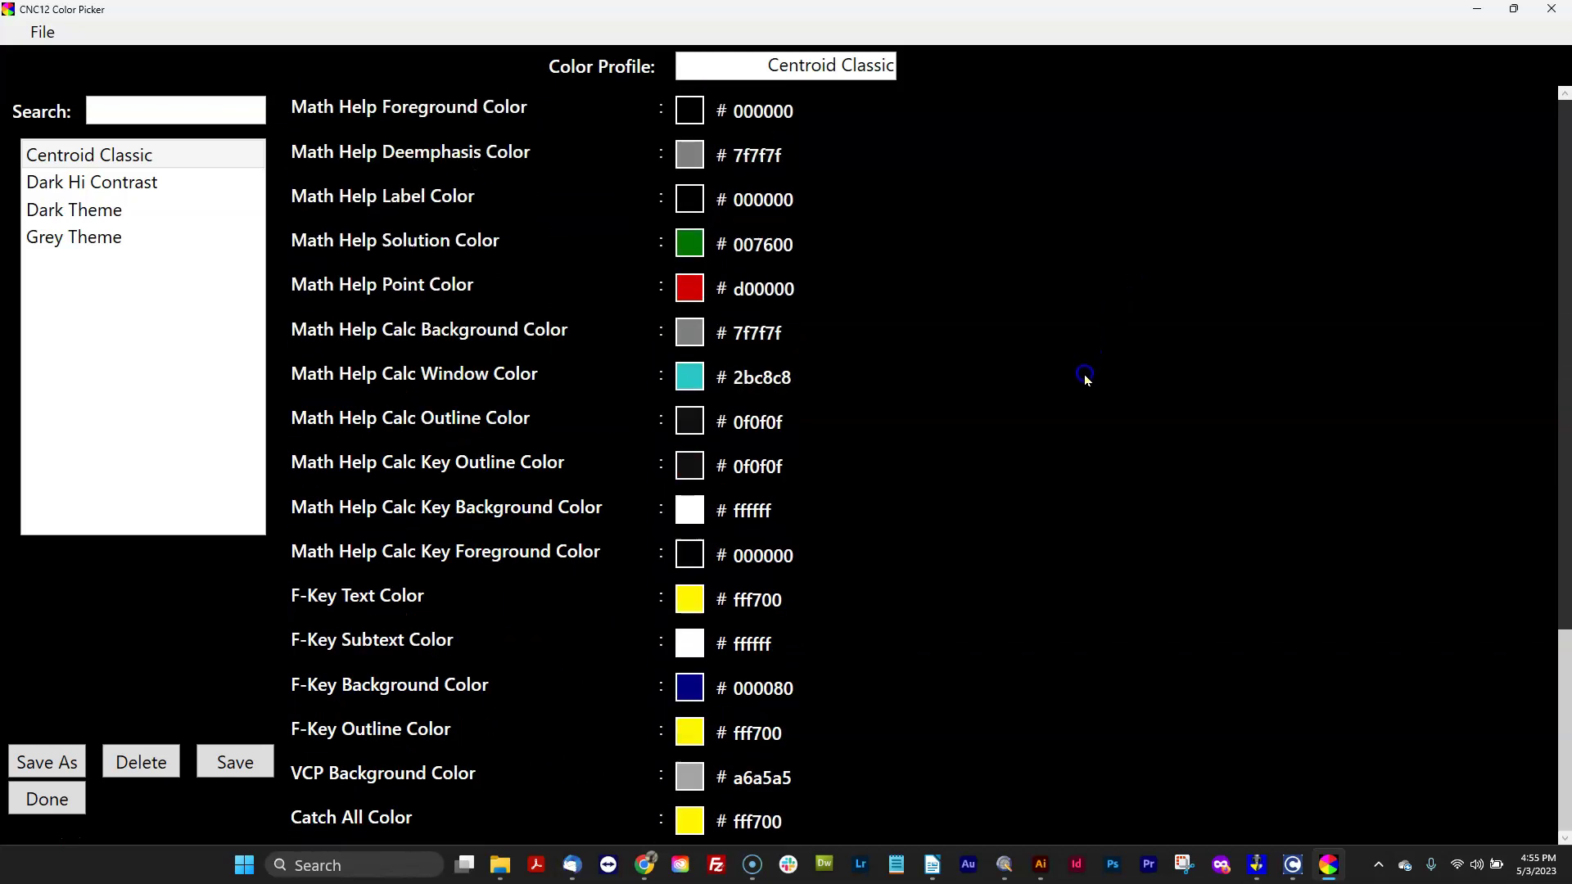
pyautogui.scroll(18, 995, 483)
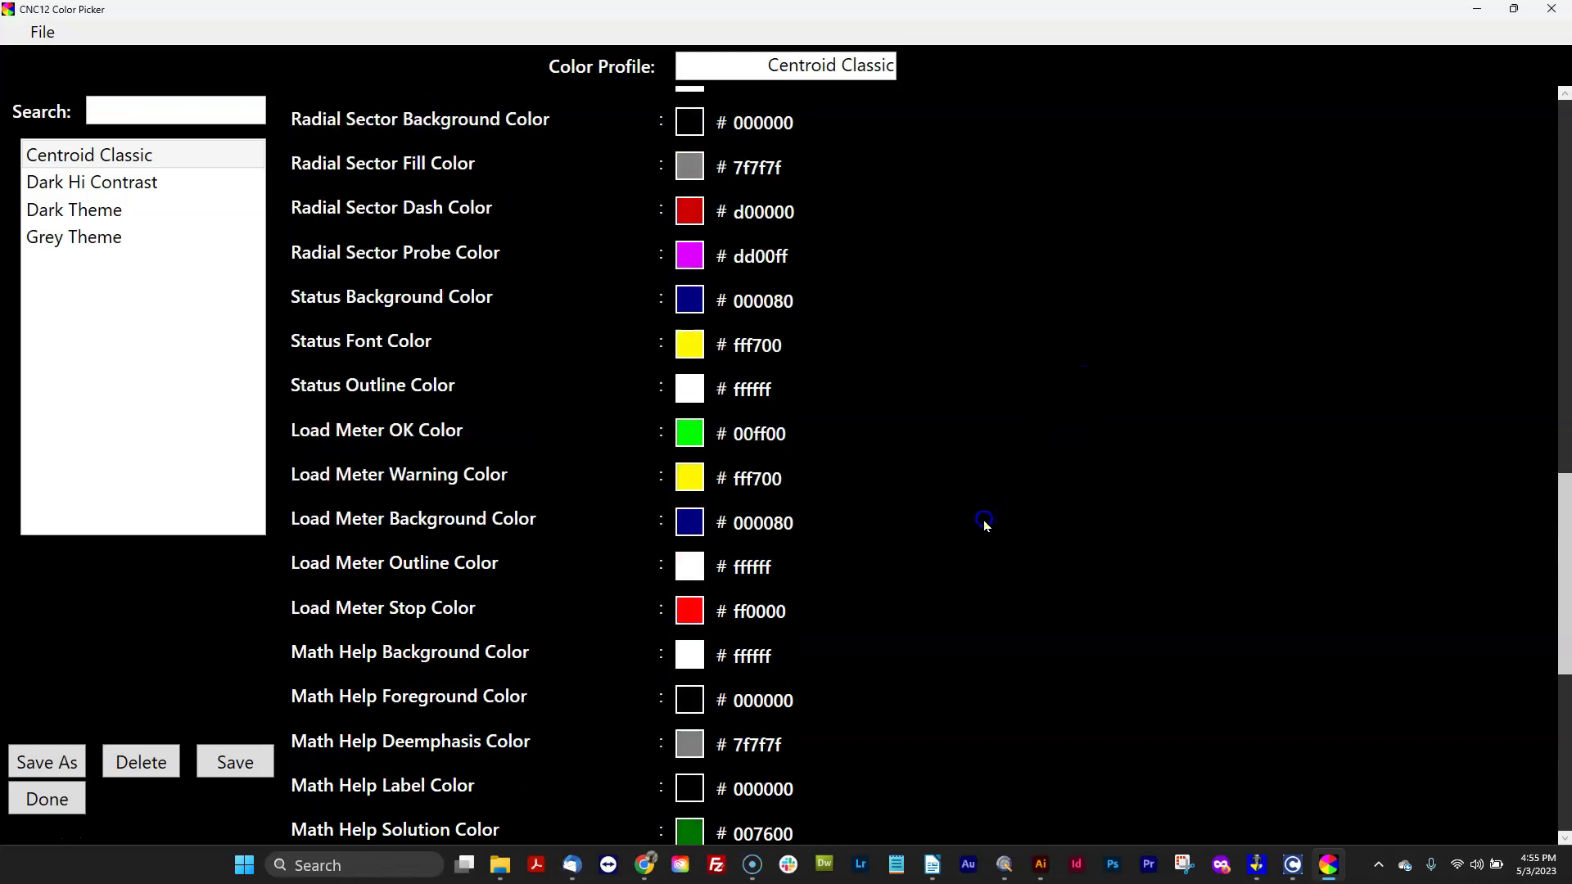
pyautogui.scroll(15, 978, 521)
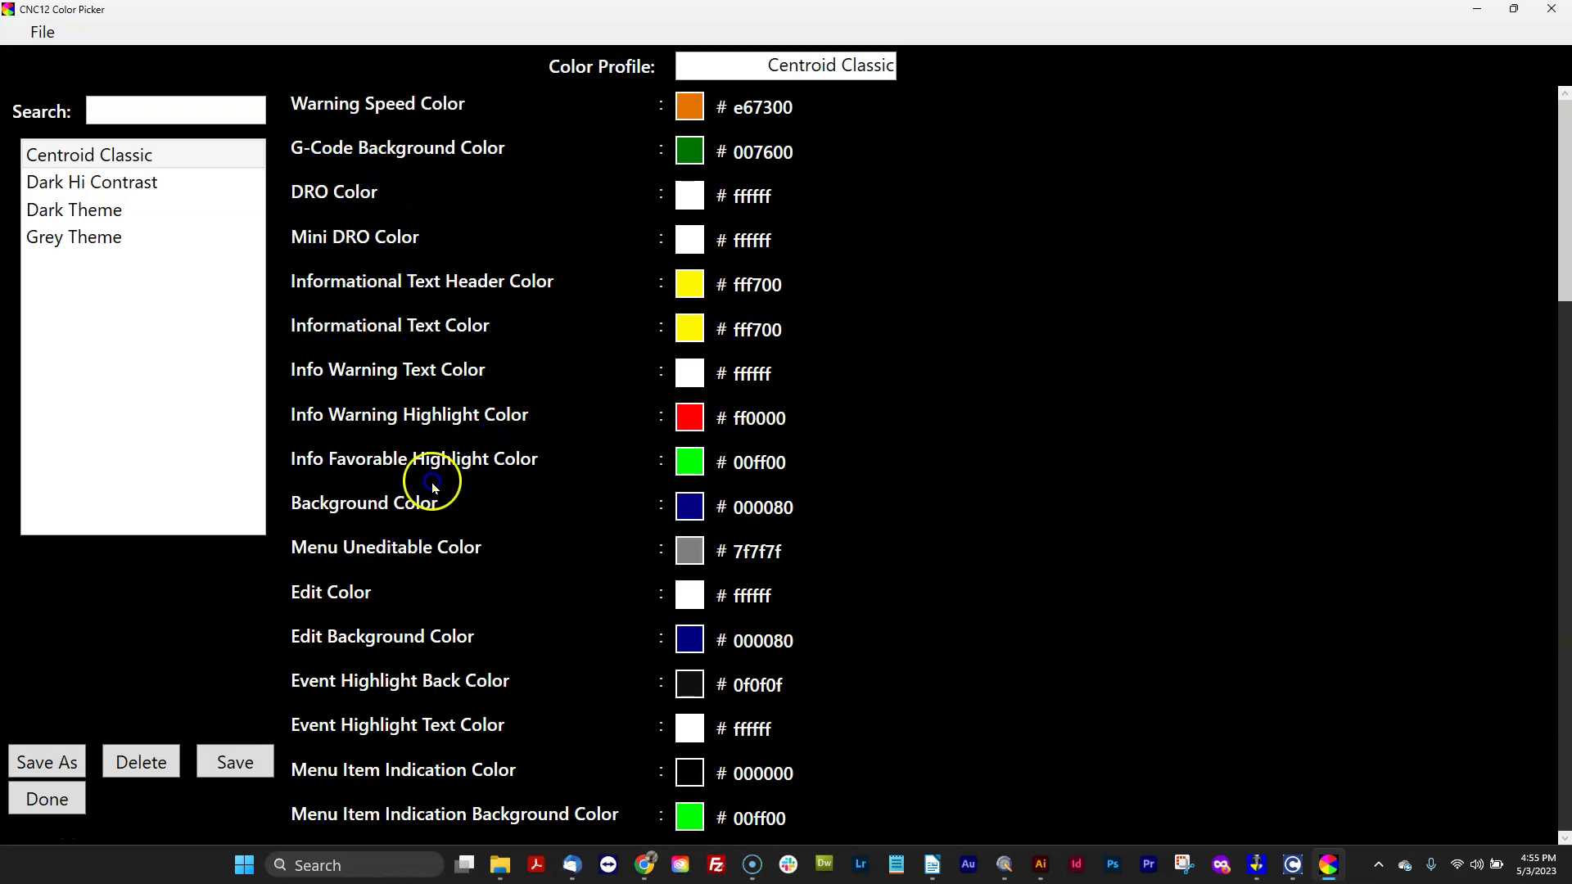
pyautogui.moveTo(685, 258); pyautogui.dragTo(806, 142)
pyautogui.click(760, 107)
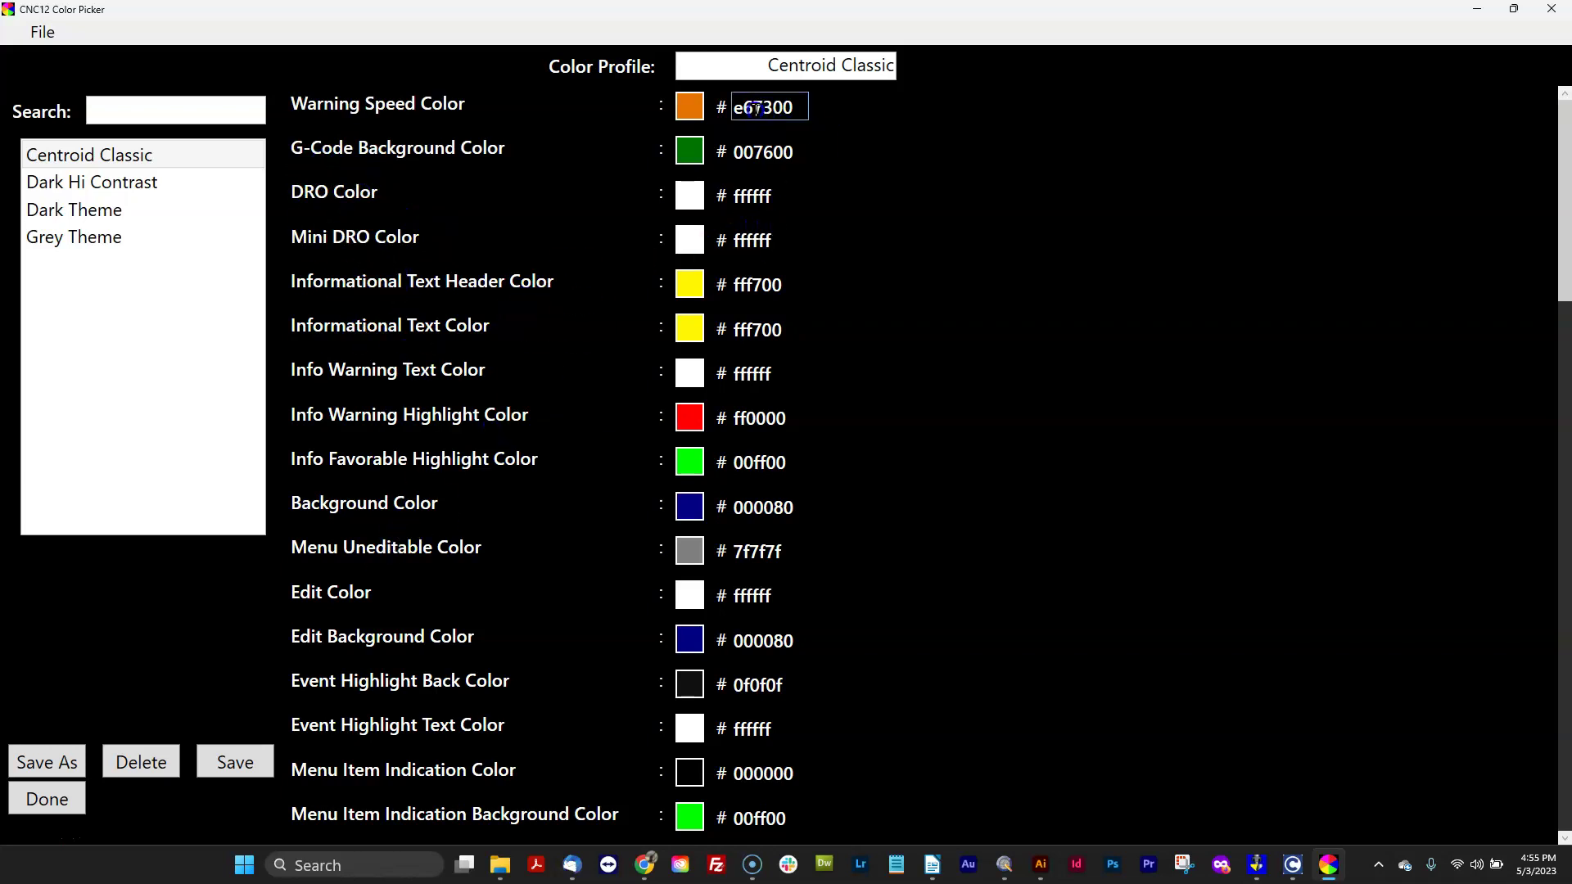
pyautogui.click(689, 107)
# - Compare the color values of the Dark Hi Contrast, Dark Theme, Grey Theme and Centroid Classic profiles
pyautogui.click(127, 185)
pyautogui.click(98, 213)
pyautogui.click(94, 238)
pyautogui.click(95, 211)
pyautogui.click(95, 185)
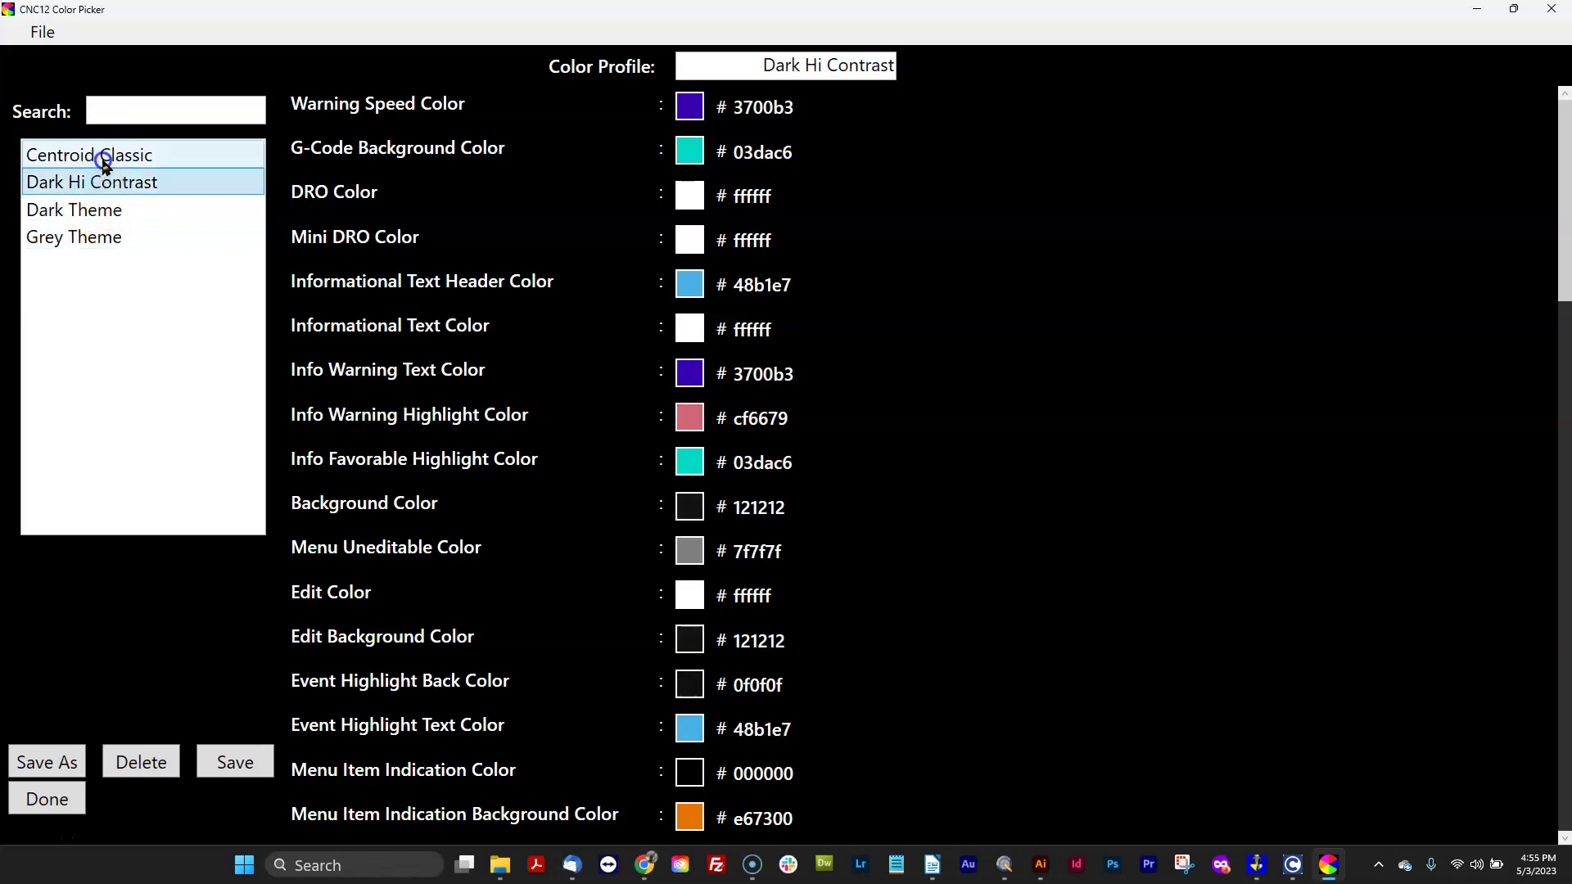
pyautogui.click(105, 158)
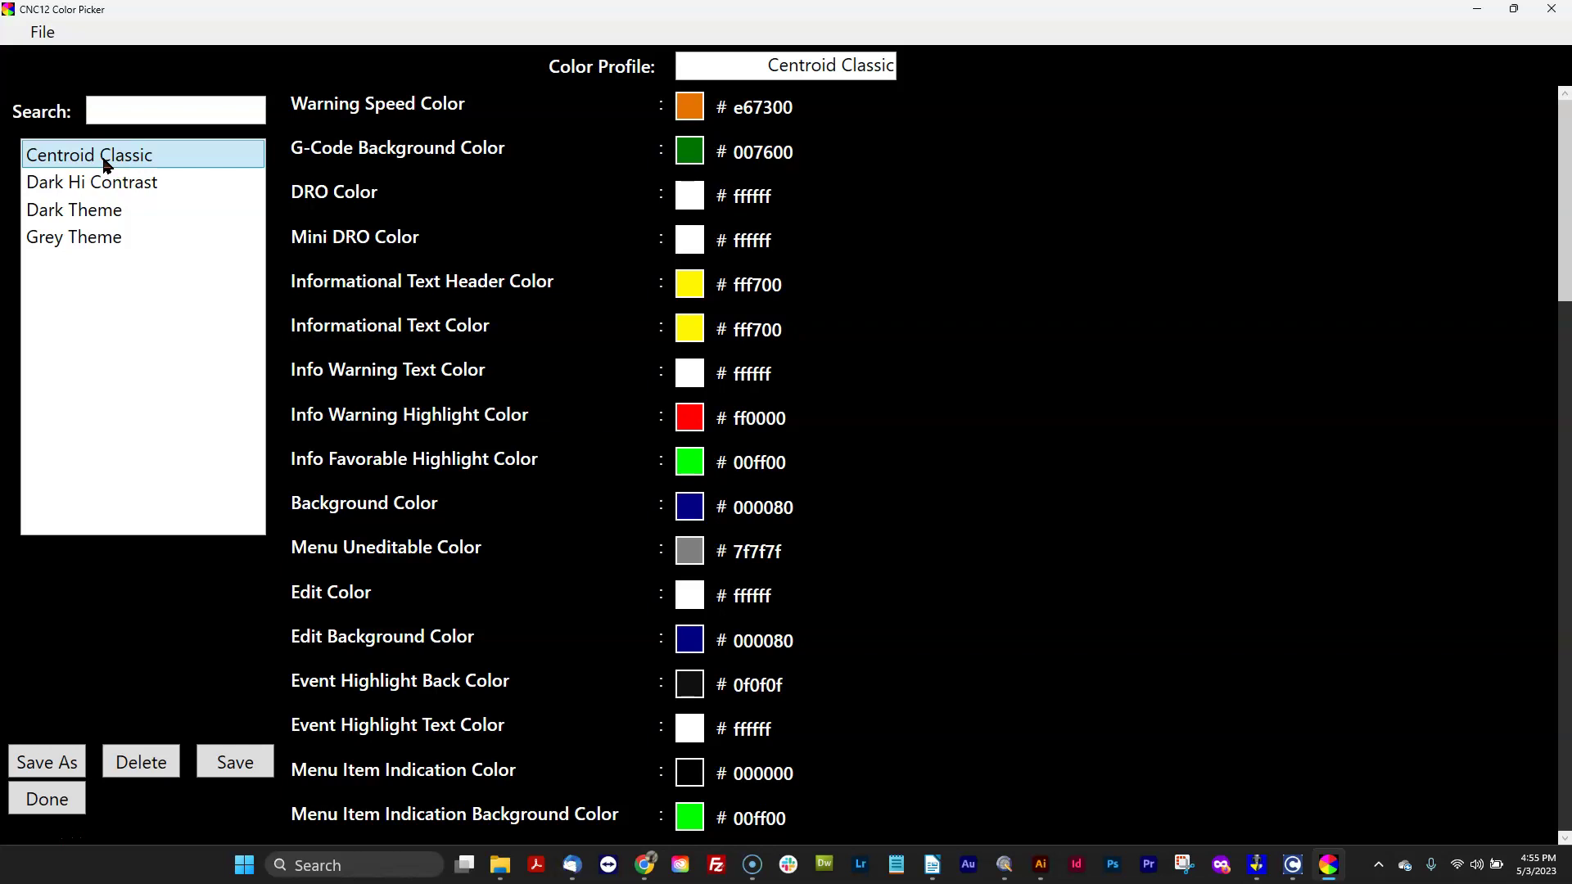
pyautogui.click(106, 185)
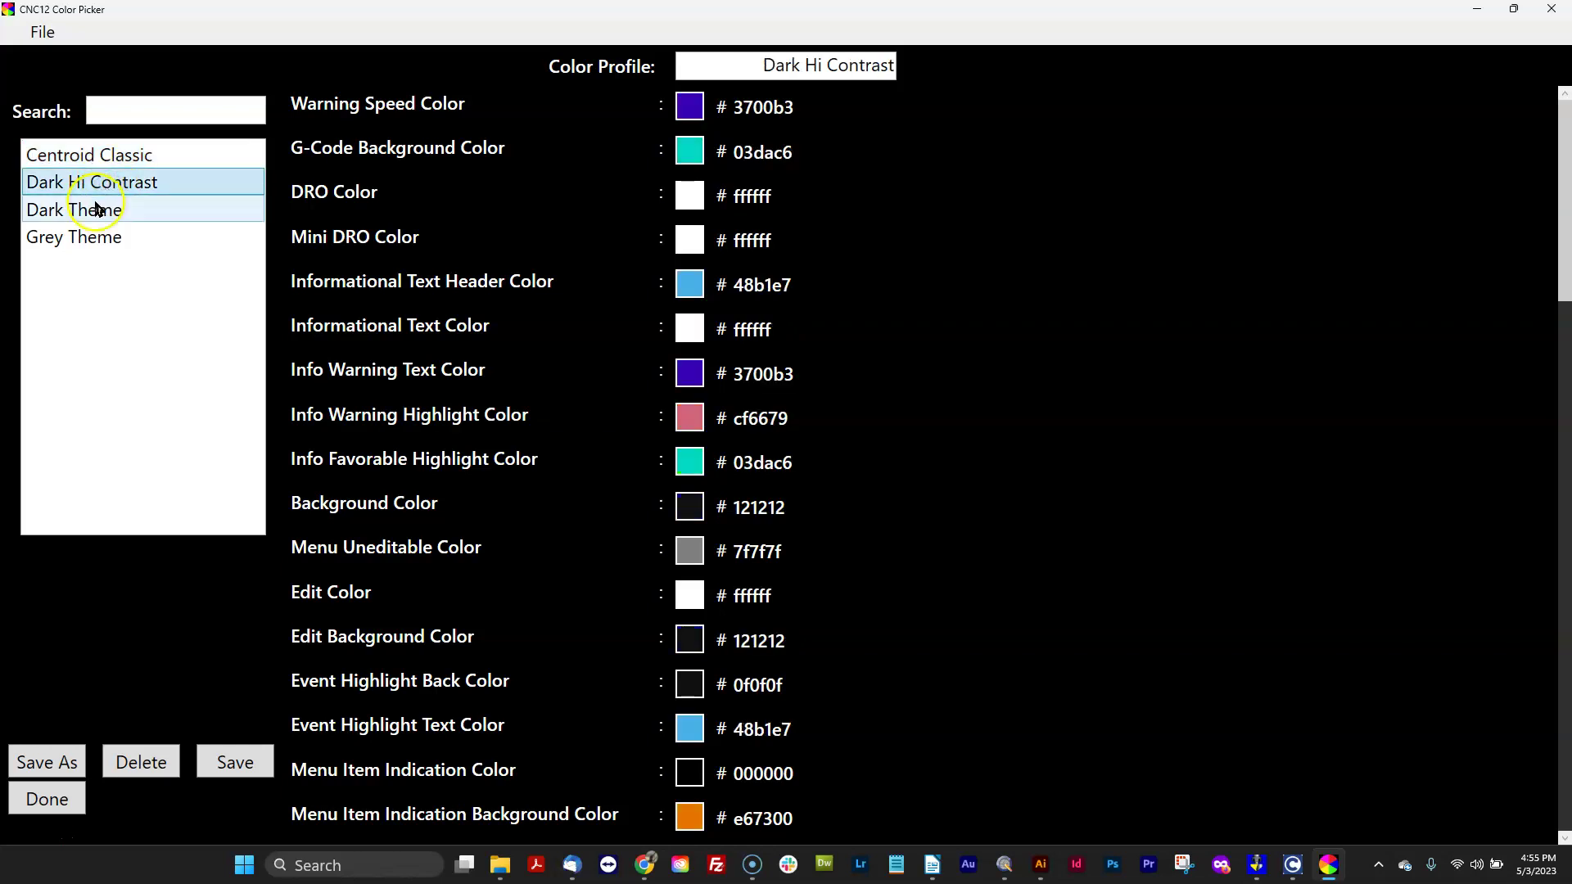
pyautogui.click(96, 208)
pyautogui.click(93, 236)
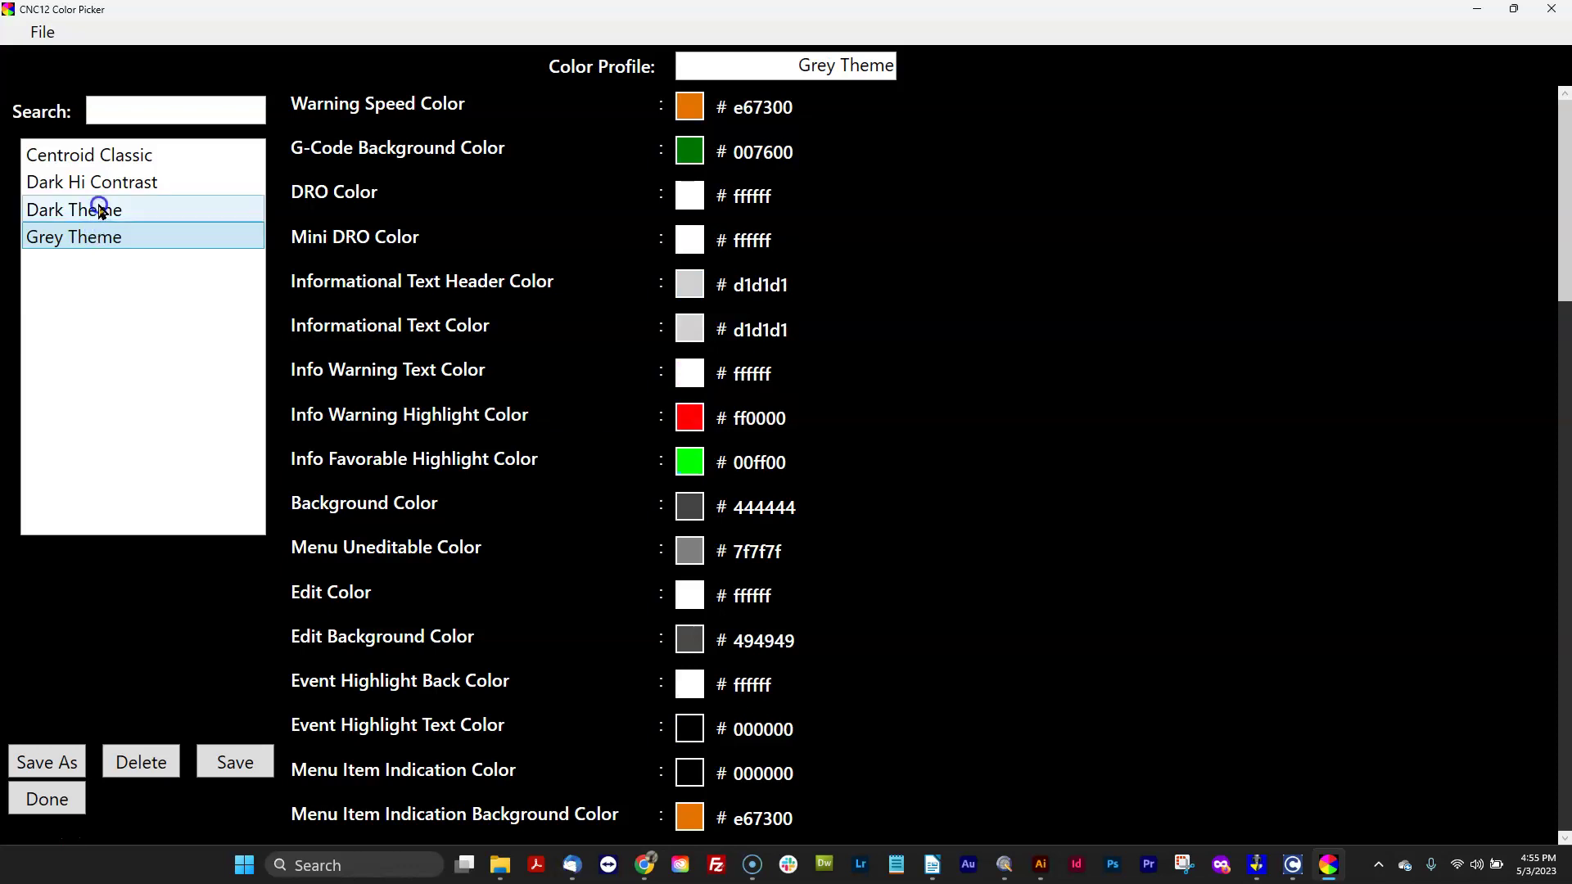
# - Save a copy of the Centroid Classic profile as a new color file, replacing "Classic" in the name with the owner's first name
pyautogui.click(106, 156)
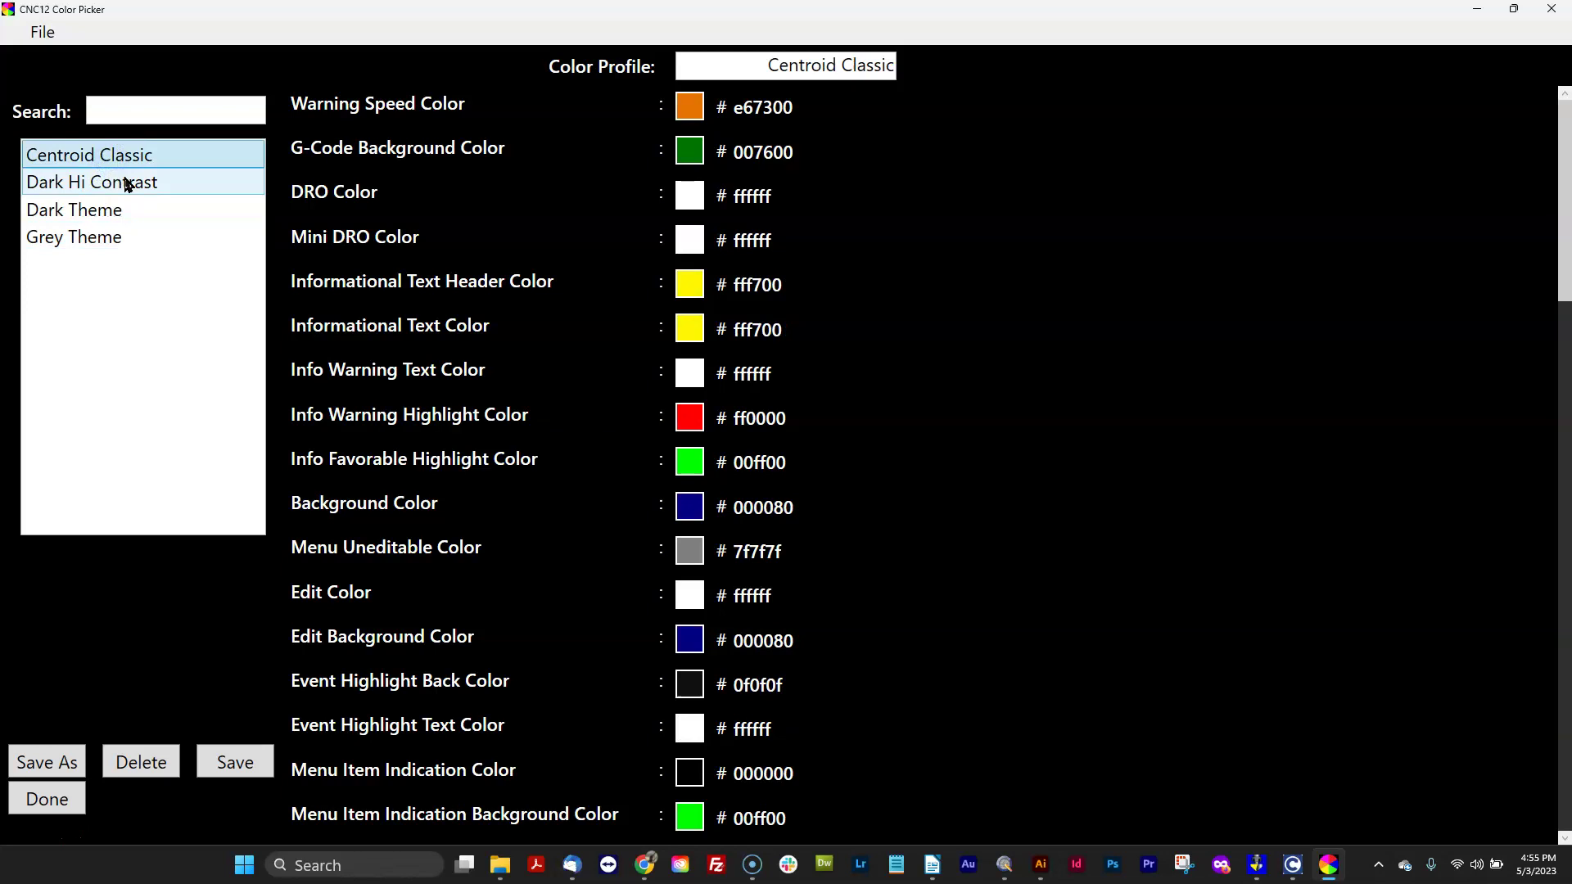
pyautogui.click(148, 513)
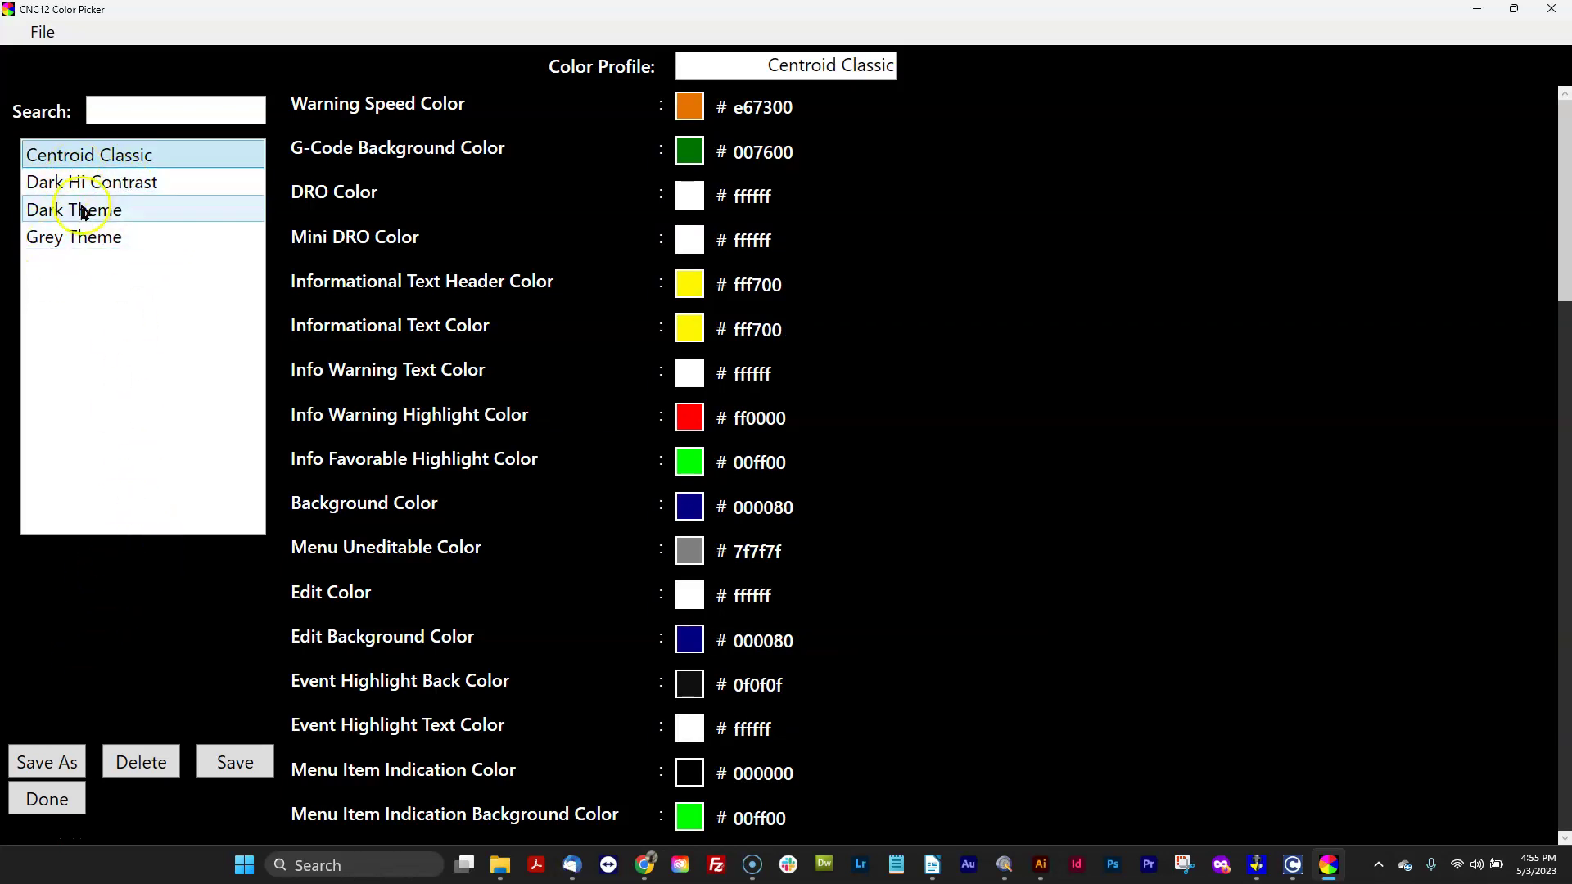
pyautogui.click(69, 754)
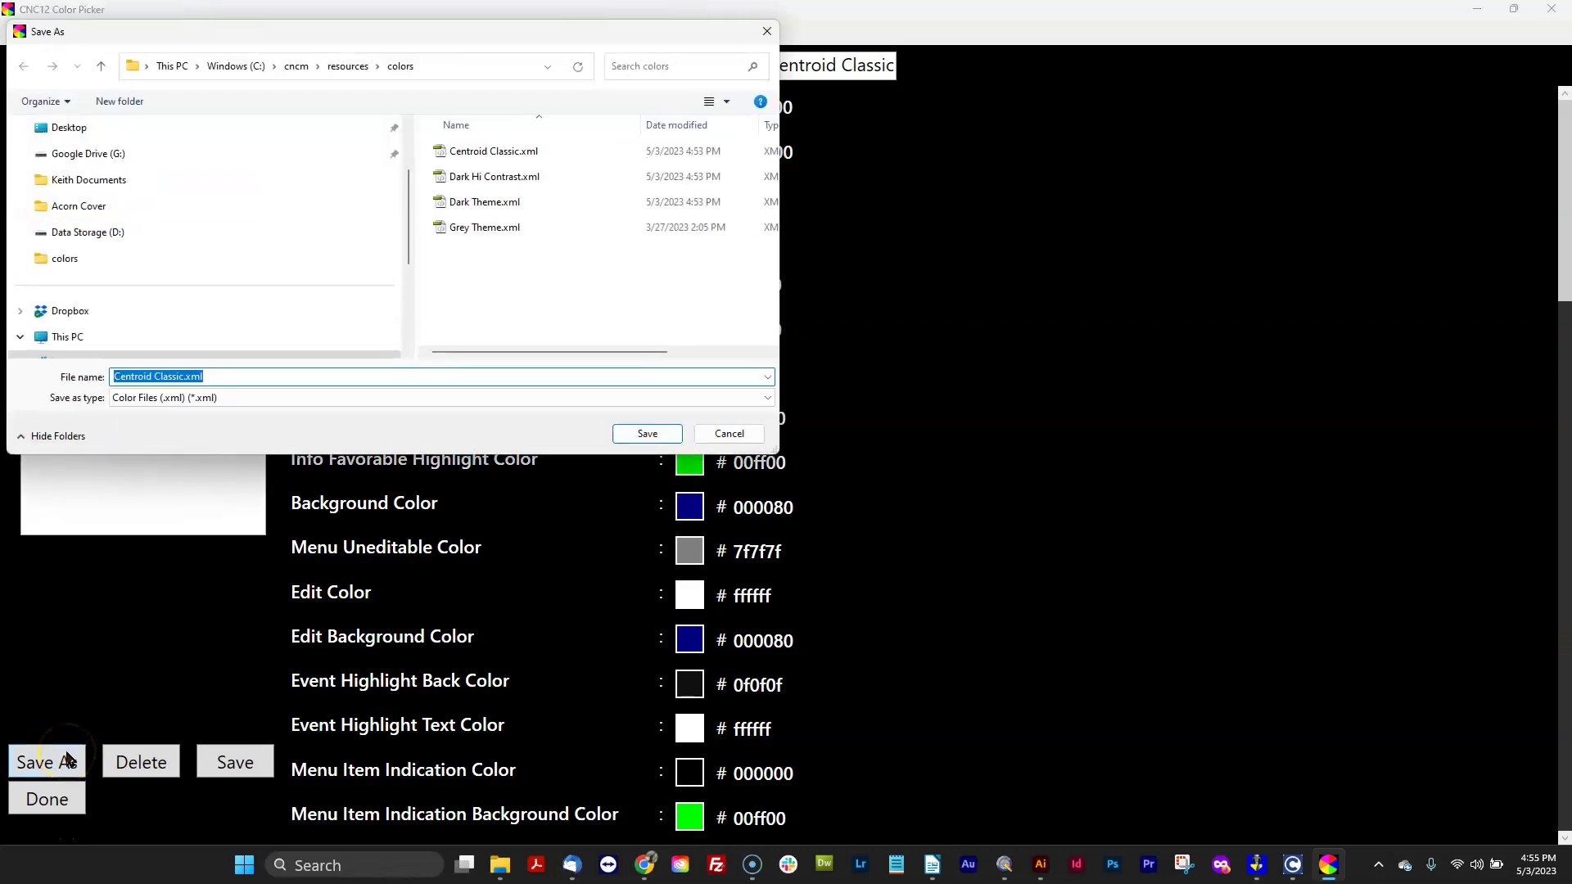
pyautogui.press('End')
pyautogui.write('Keith')
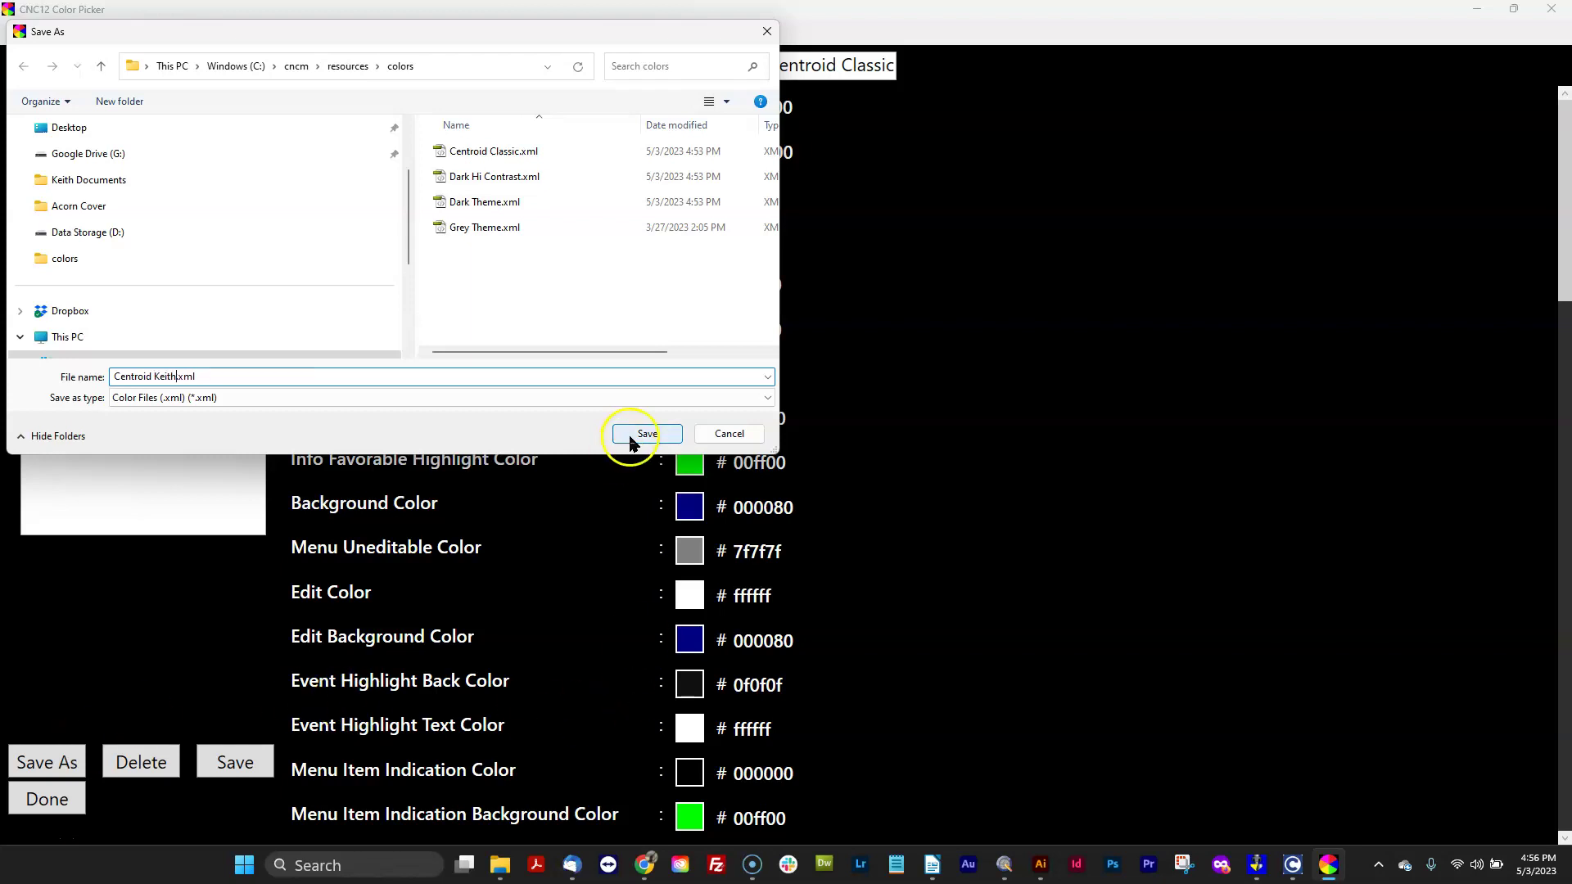
pyautogui.click(632, 434)
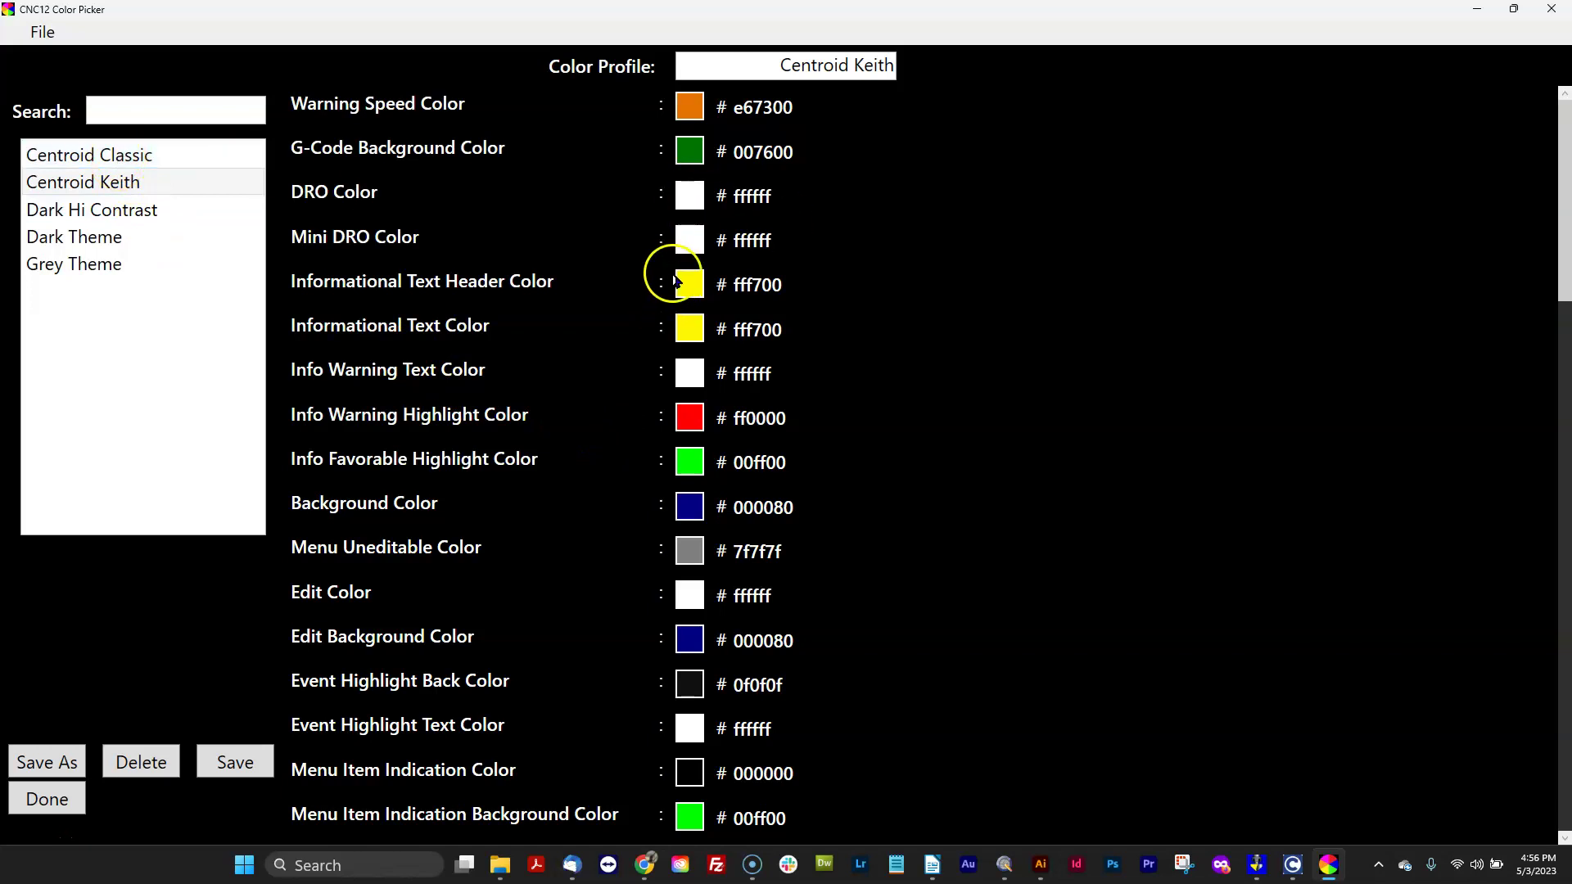
# - Look through the new profile's color entries and view the color chooser for Background Color
pyautogui.scroll(-7, 725, 329)
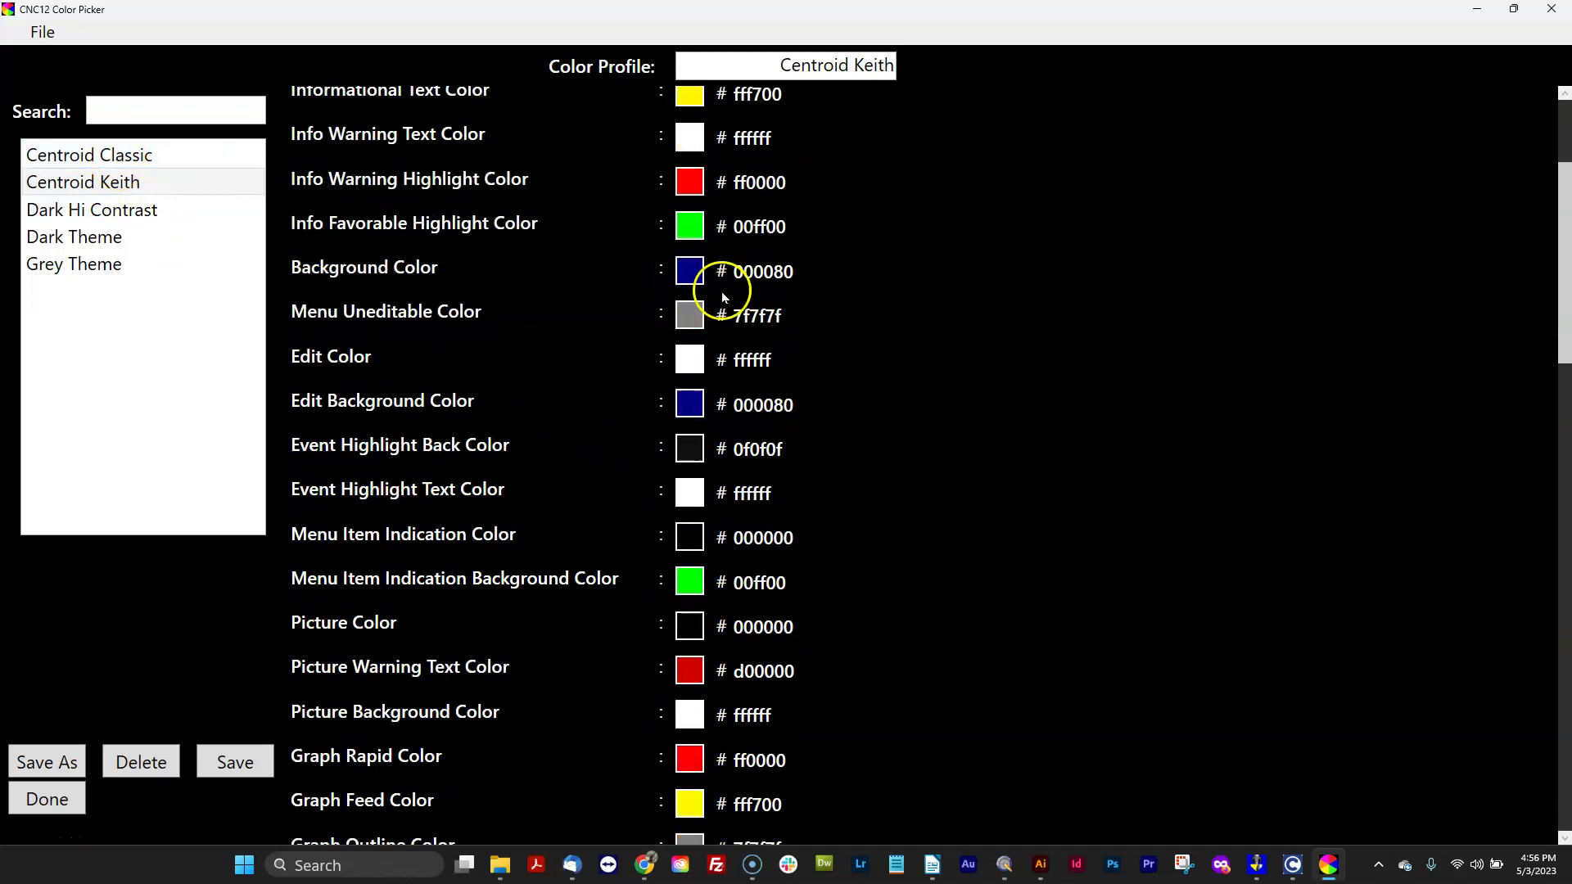
pyautogui.scroll(-8, 729, 346)
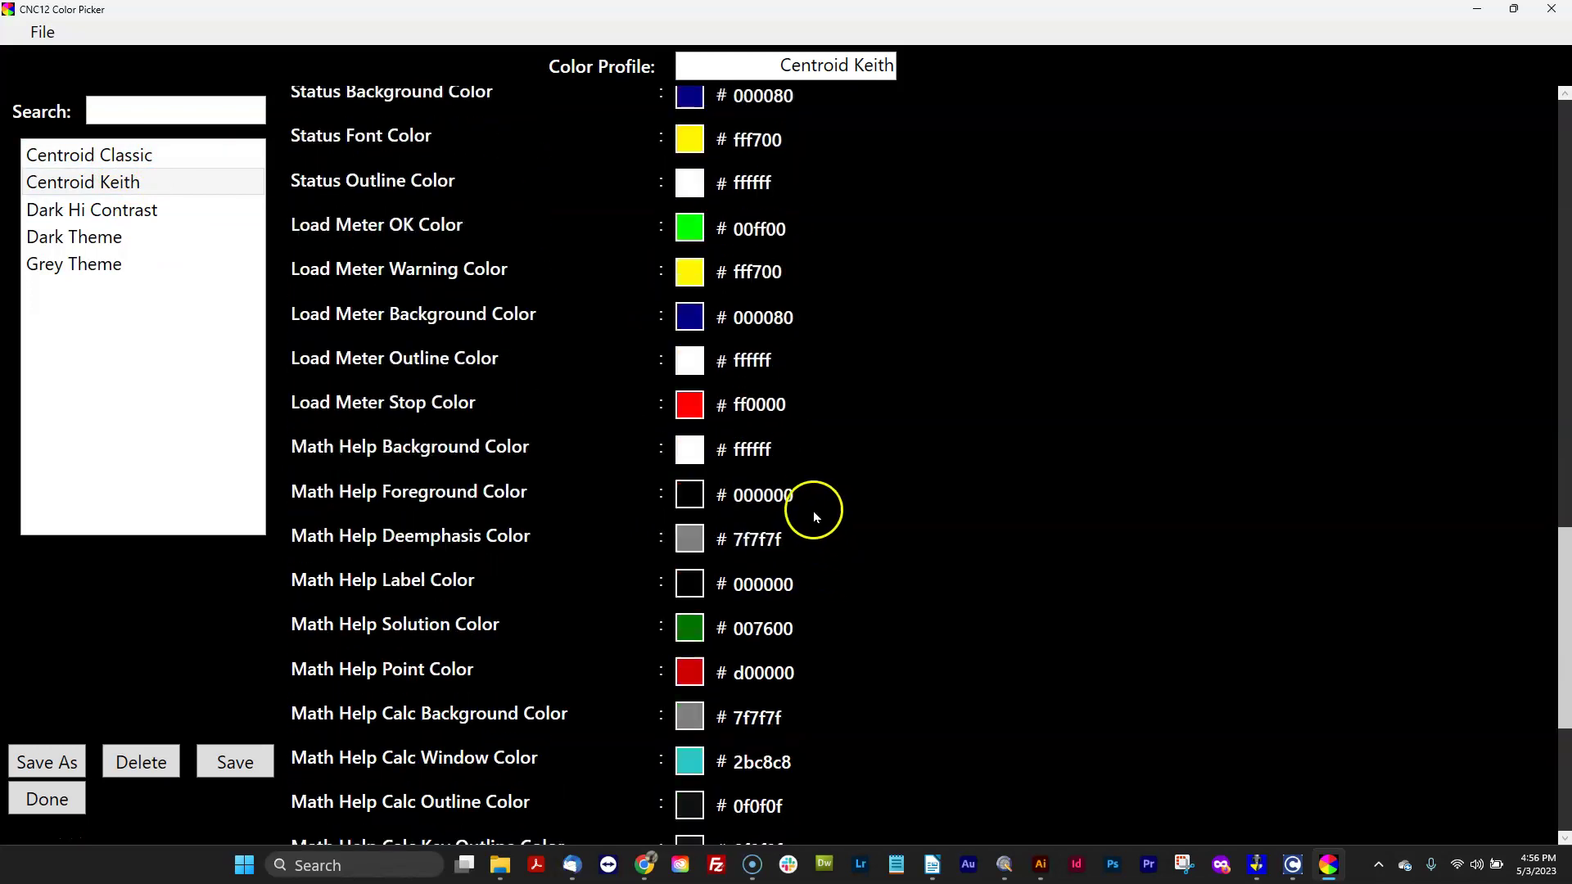
pyautogui.scroll(14, 712, 509)
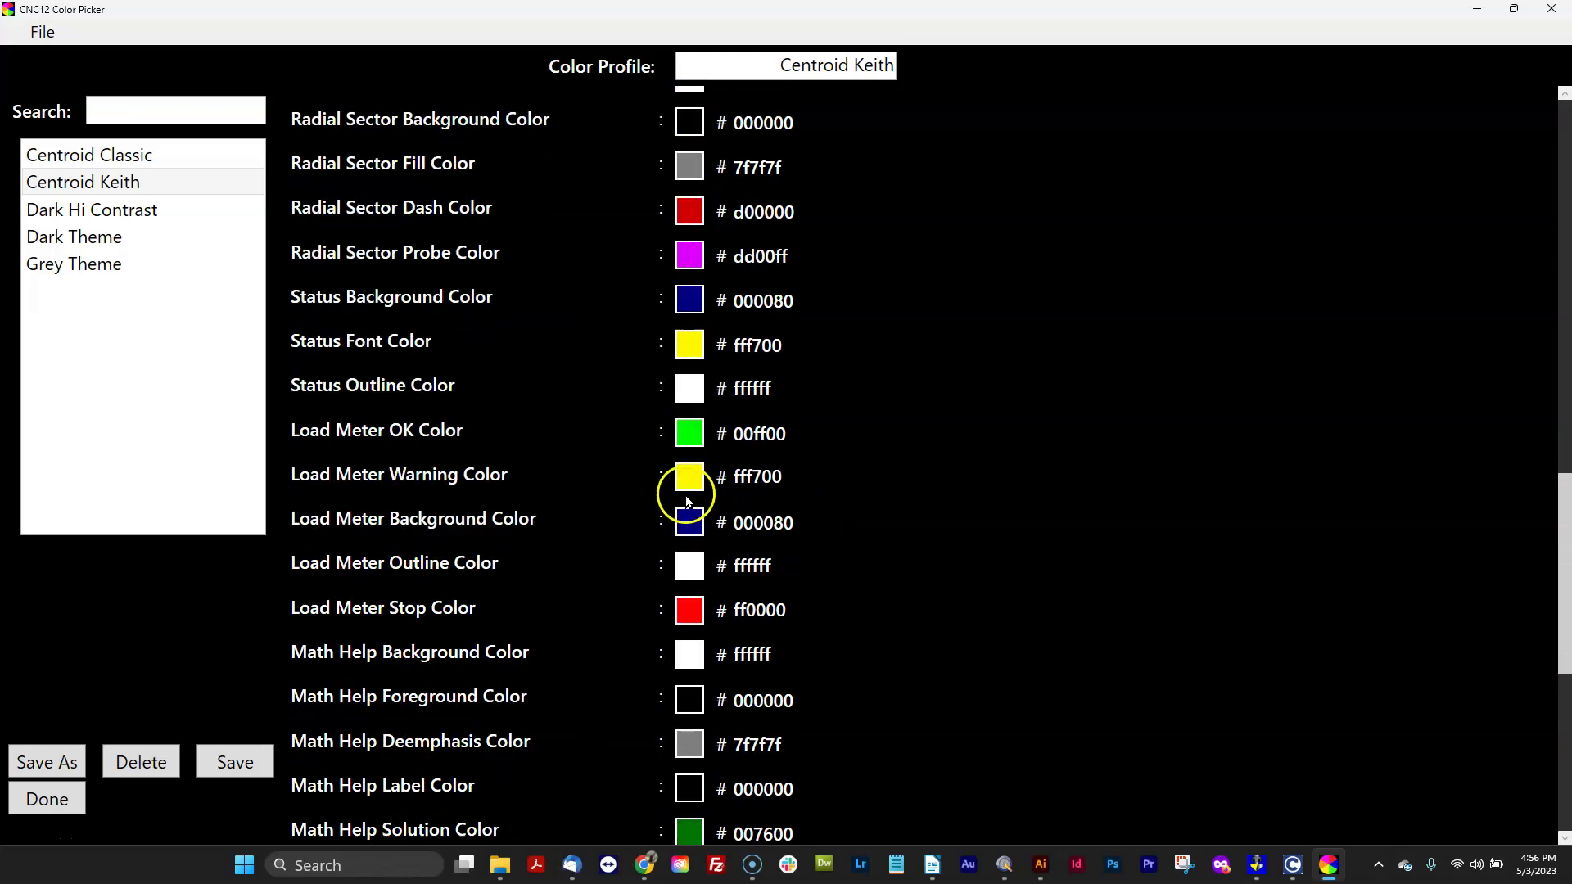
pyautogui.scroll(2, 650, 480)
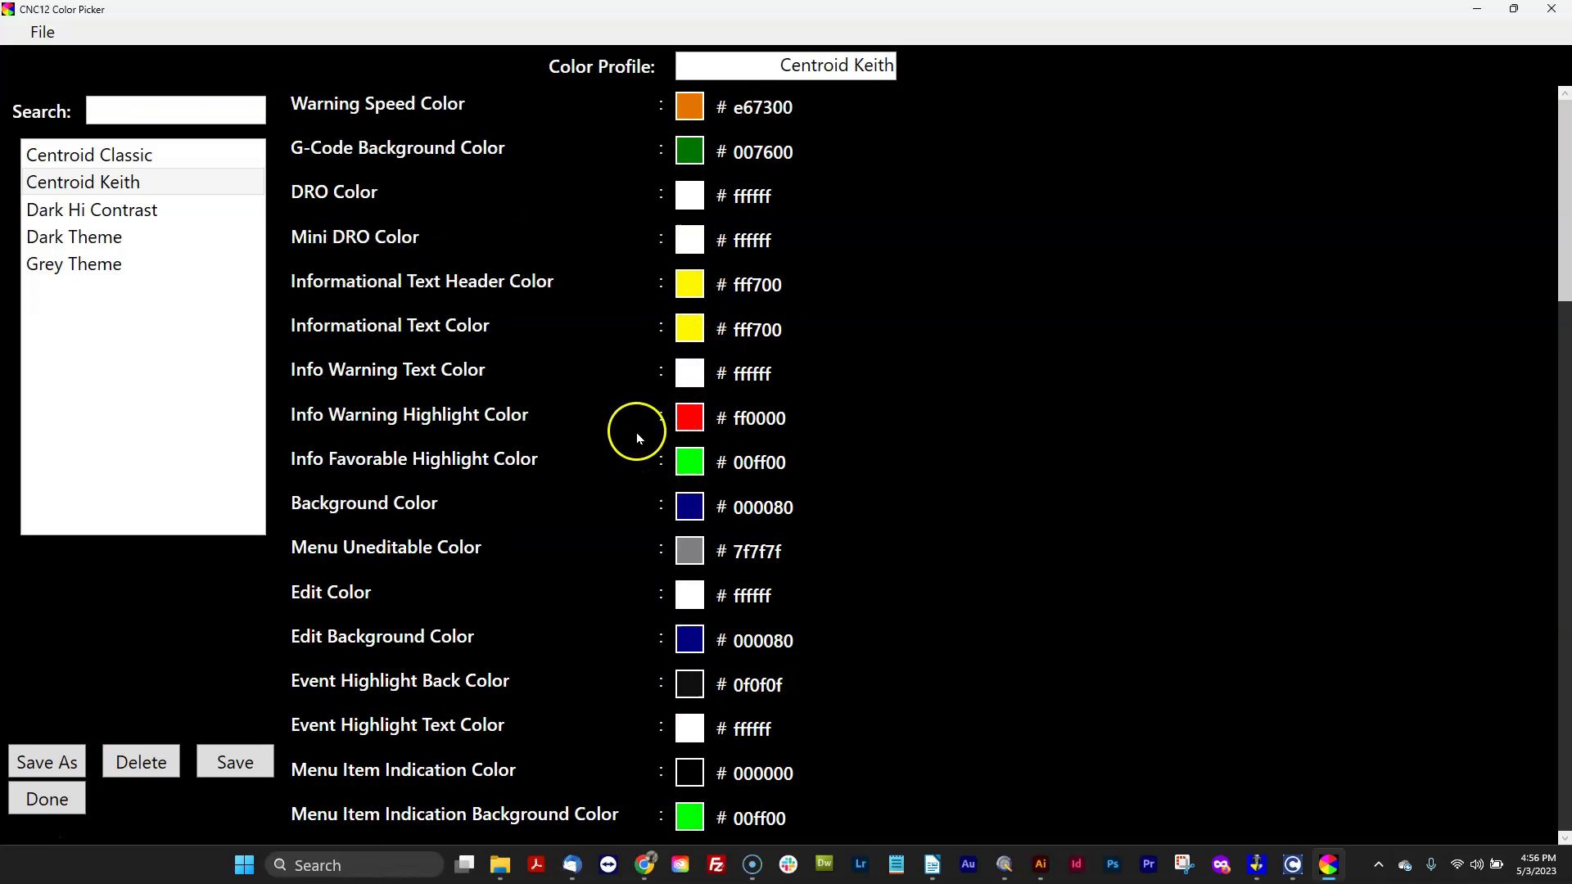
pyautogui.scroll(-2, 622, 434)
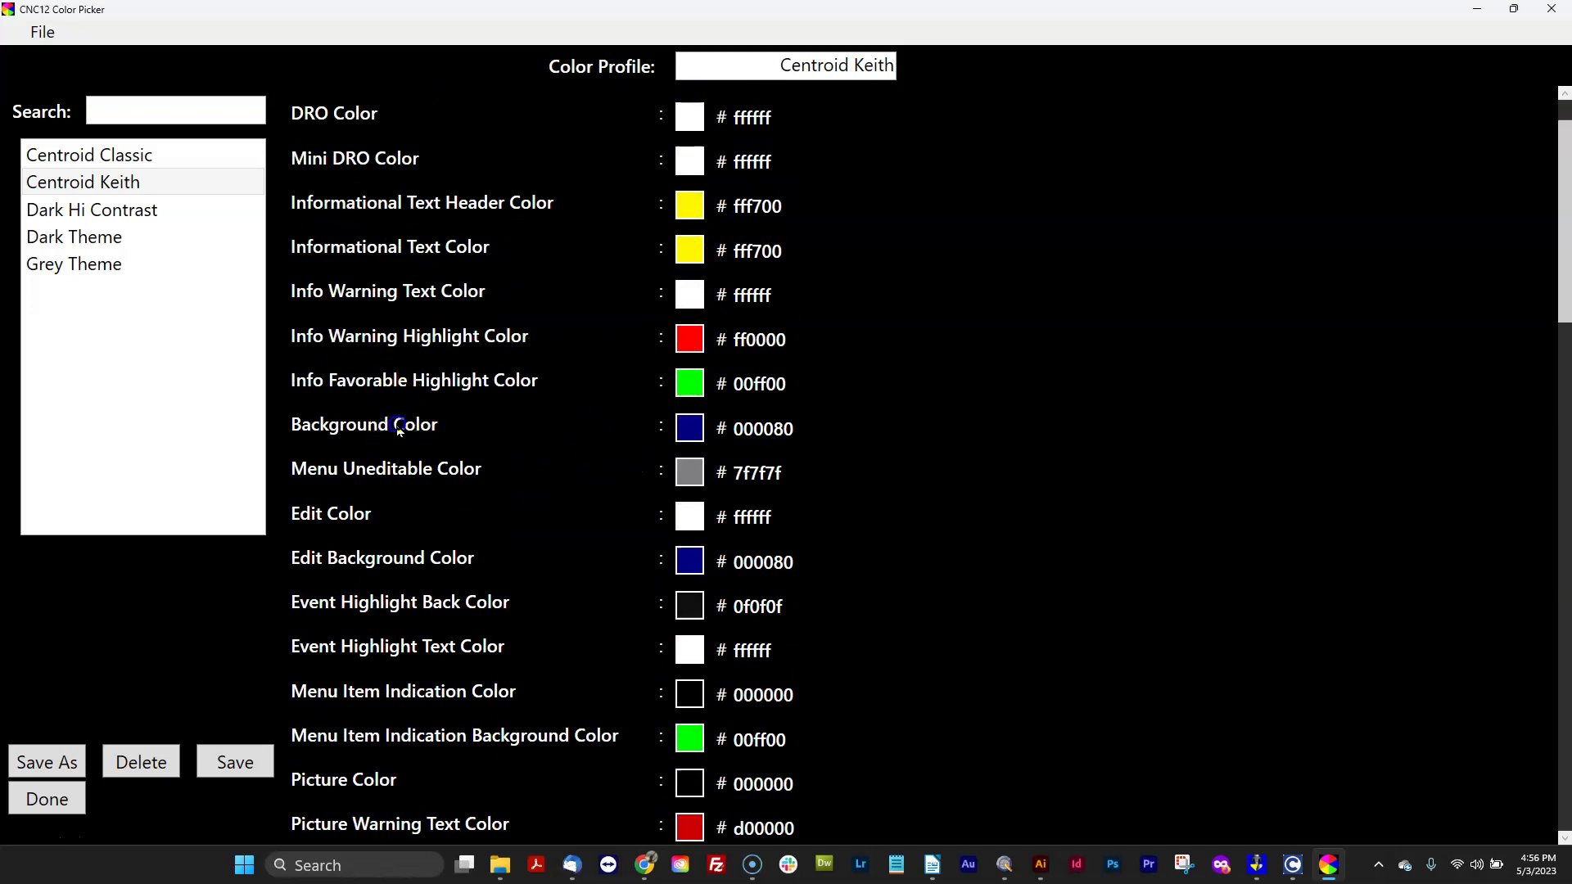
pyautogui.click(690, 428)
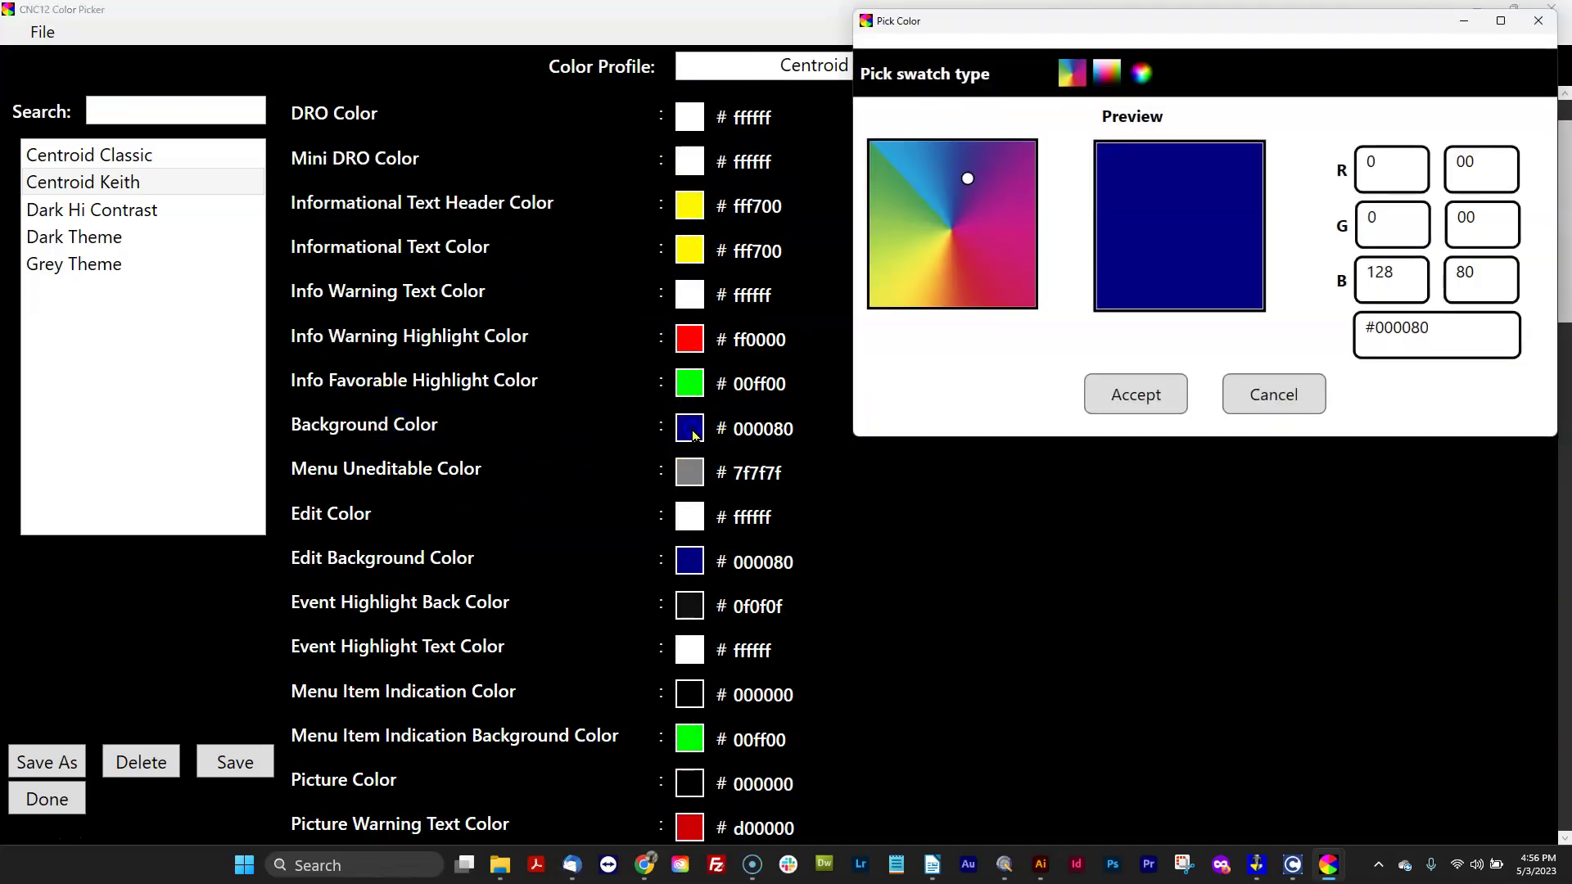
pyautogui.click(1282, 394)
# - Try the different swatch types for Background Color, pick magenta #B81D8A, and cancel the choice
pyautogui.click(690, 435)
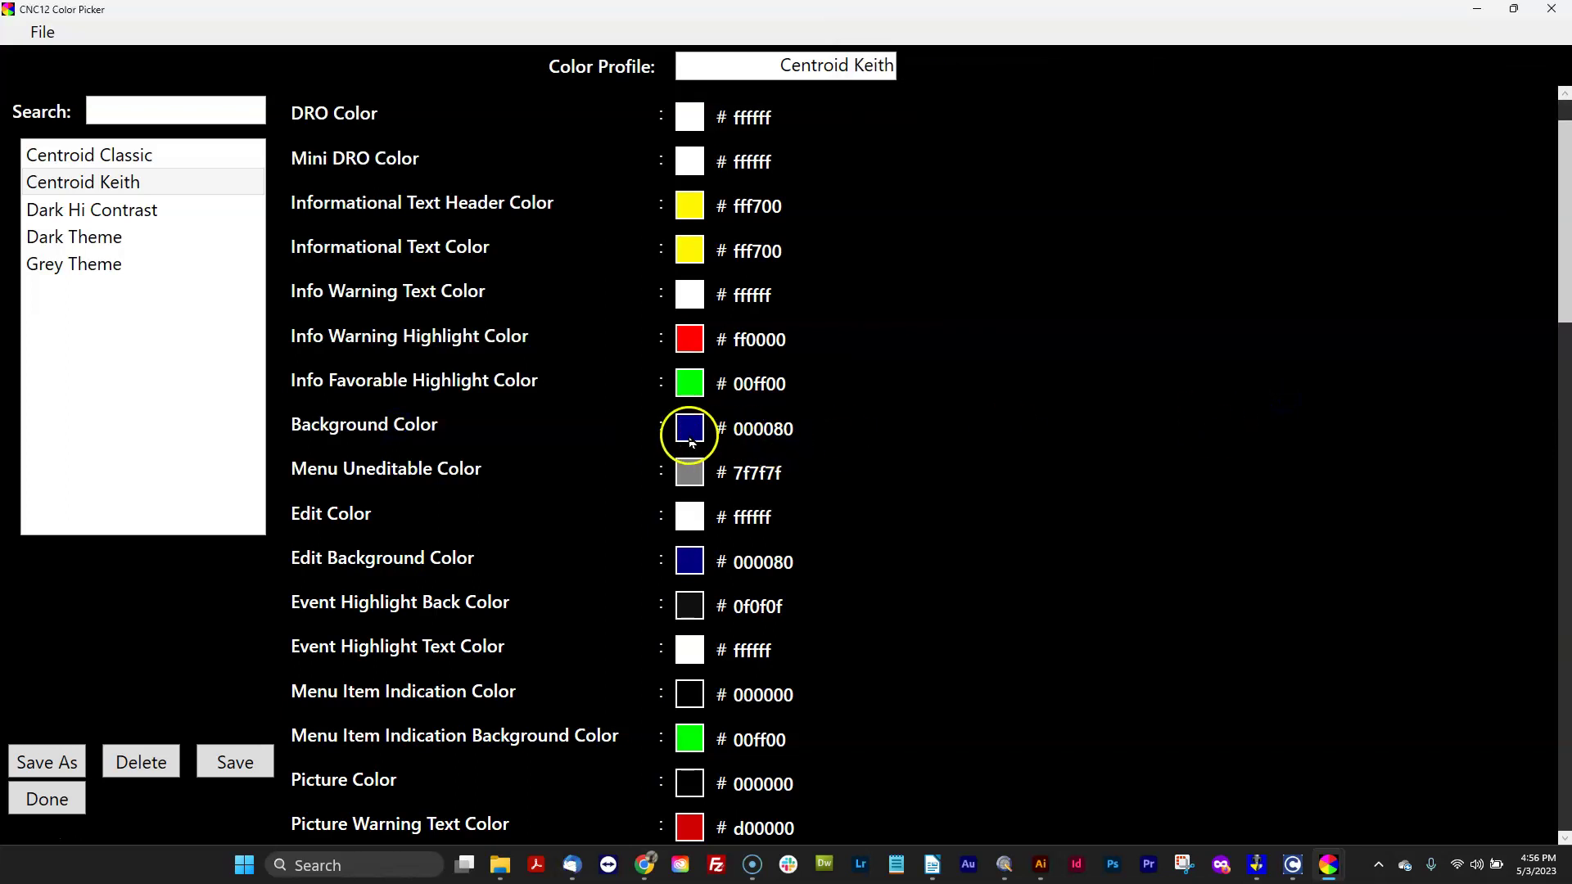
pyautogui.click(1110, 82)
pyautogui.click(1073, 77)
pyautogui.click(1103, 80)
pyautogui.click(1142, 74)
pyautogui.click(991, 211)
pyautogui.click(954, 199)
pyautogui.click(1071, 73)
pyautogui.moveTo(980, 227)
pyautogui.mouseDown()
pyautogui.moveTo(982, 204)
pyautogui.moveTo(916, 194)
pyautogui.moveTo(1013, 196)
pyautogui.moveTo(950, 259)
pyautogui.moveTo(898, 175)
pyautogui.moveTo(941, 217)
pyautogui.moveTo(994, 216)
pyautogui.mouseUp()
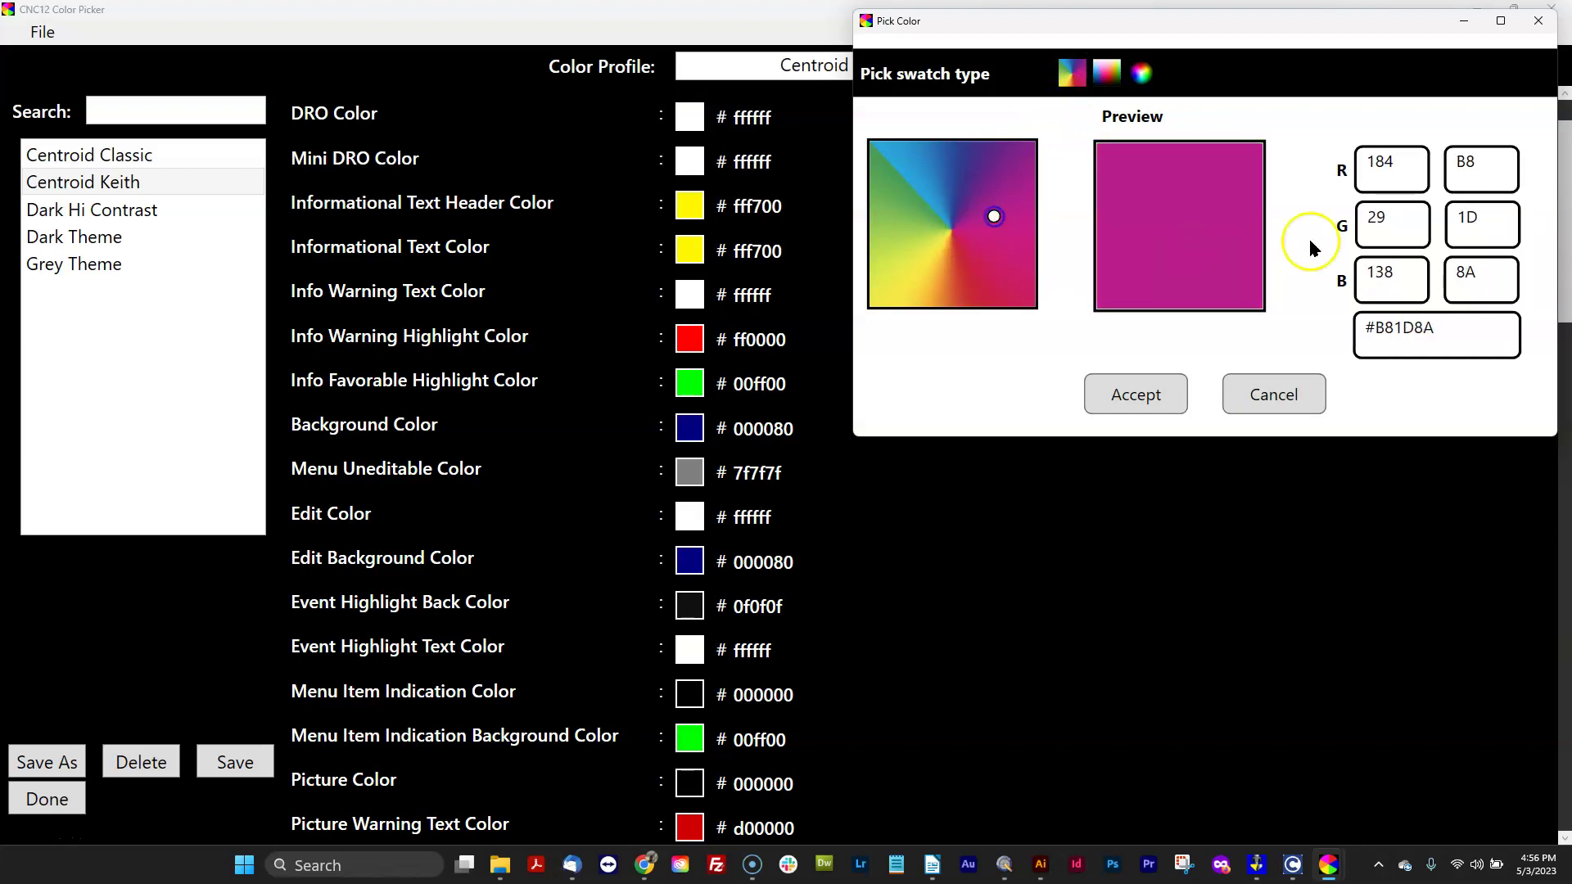
pyautogui.doubleClick(1383, 163)
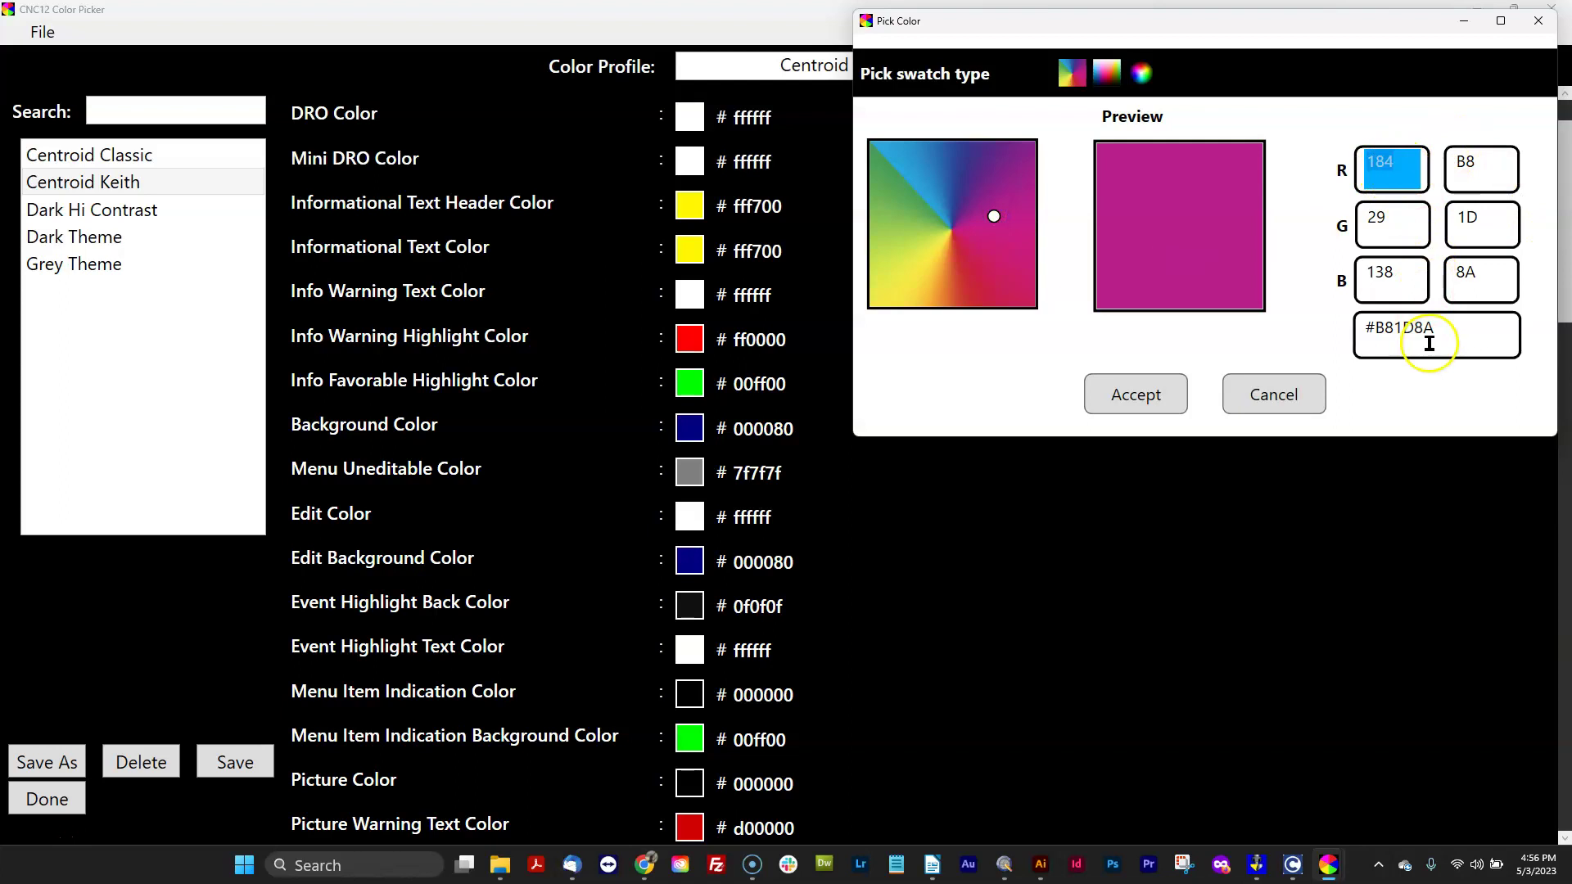
pyautogui.click(1304, 396)
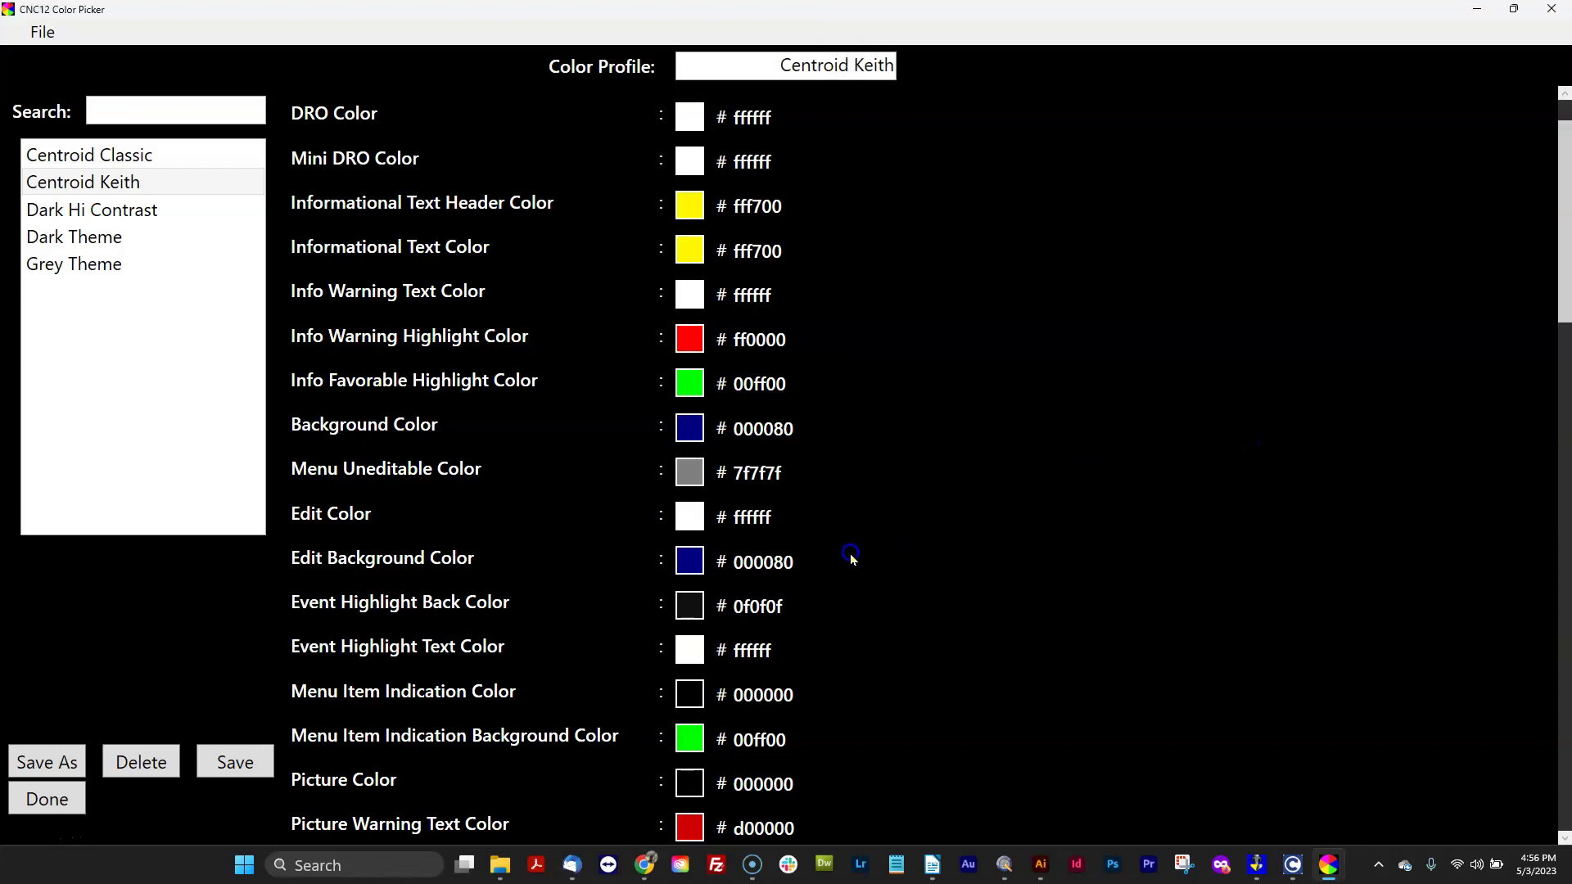
# - Set the Background Color of the new profile to hex 000000 and save the profile
pyautogui.doubleClick(793, 430)
pyautogui.write('00000')
pyautogui.press('Tab')
pyautogui.hotkey('shift', 'Tab')
pyautogui.click(717, 440)
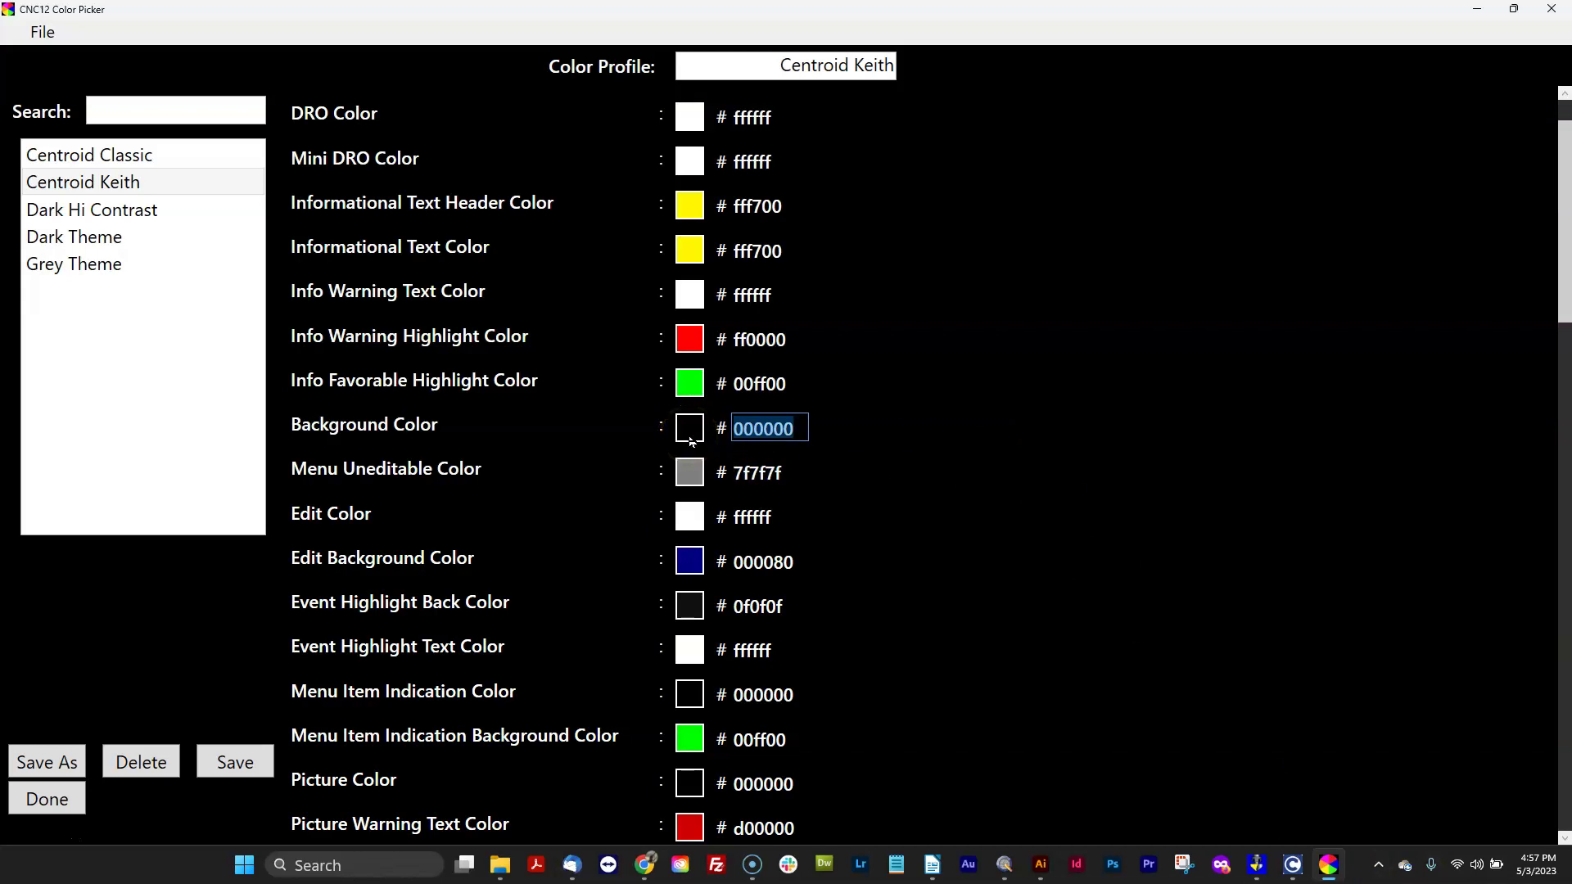
pyautogui.click(774, 482)
pyautogui.click(232, 763)
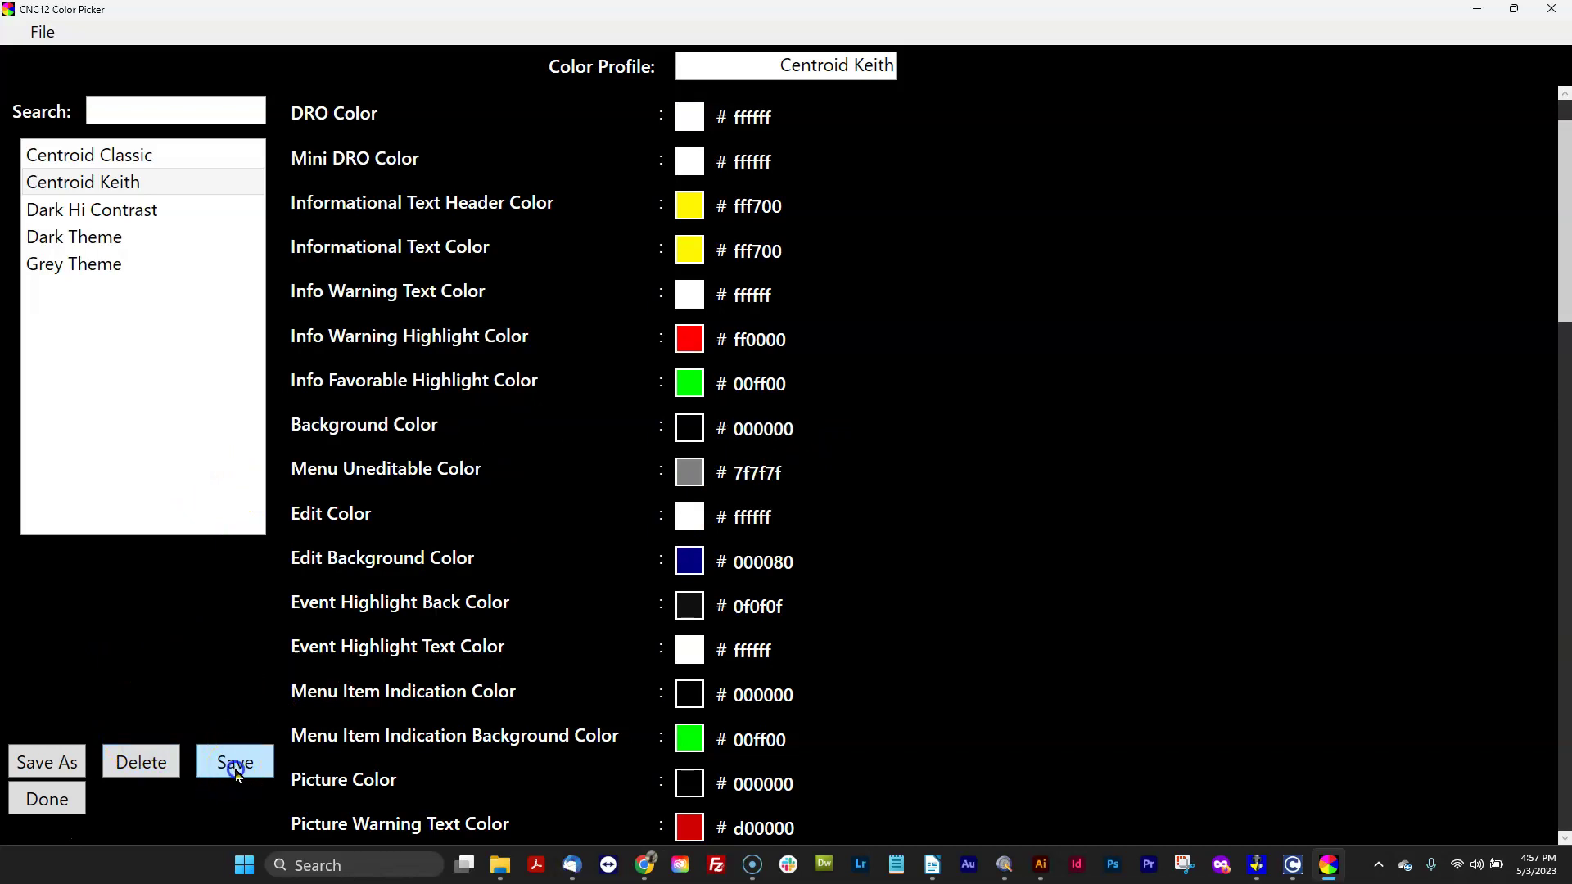
# - Finish color editing with the customized profile selected to restart the control software with it
pyautogui.click(59, 192)
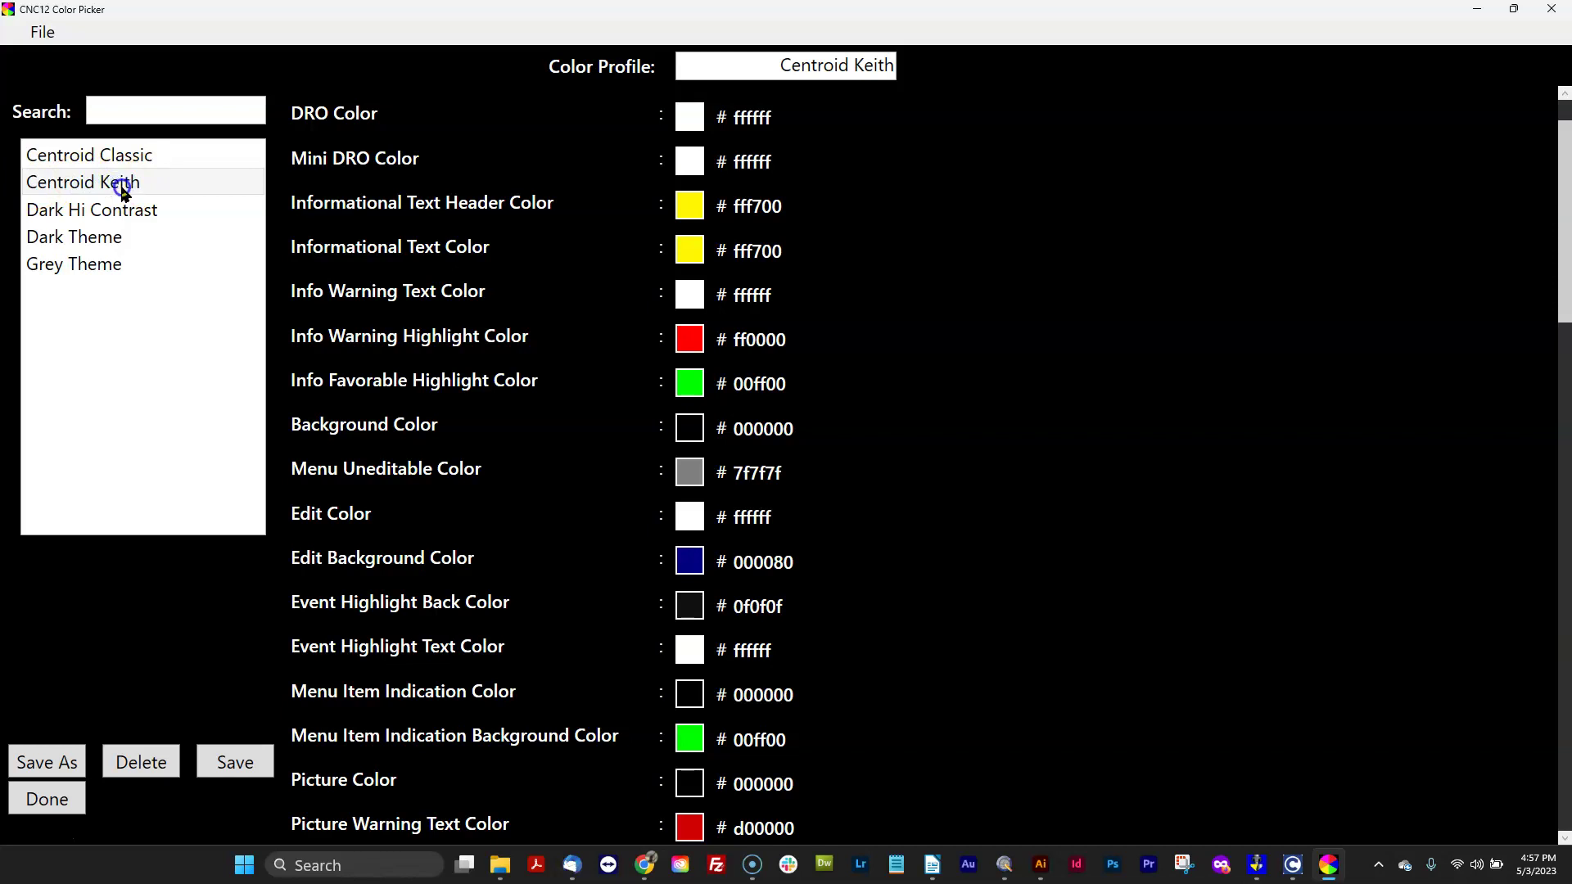
pyautogui.click(49, 799)
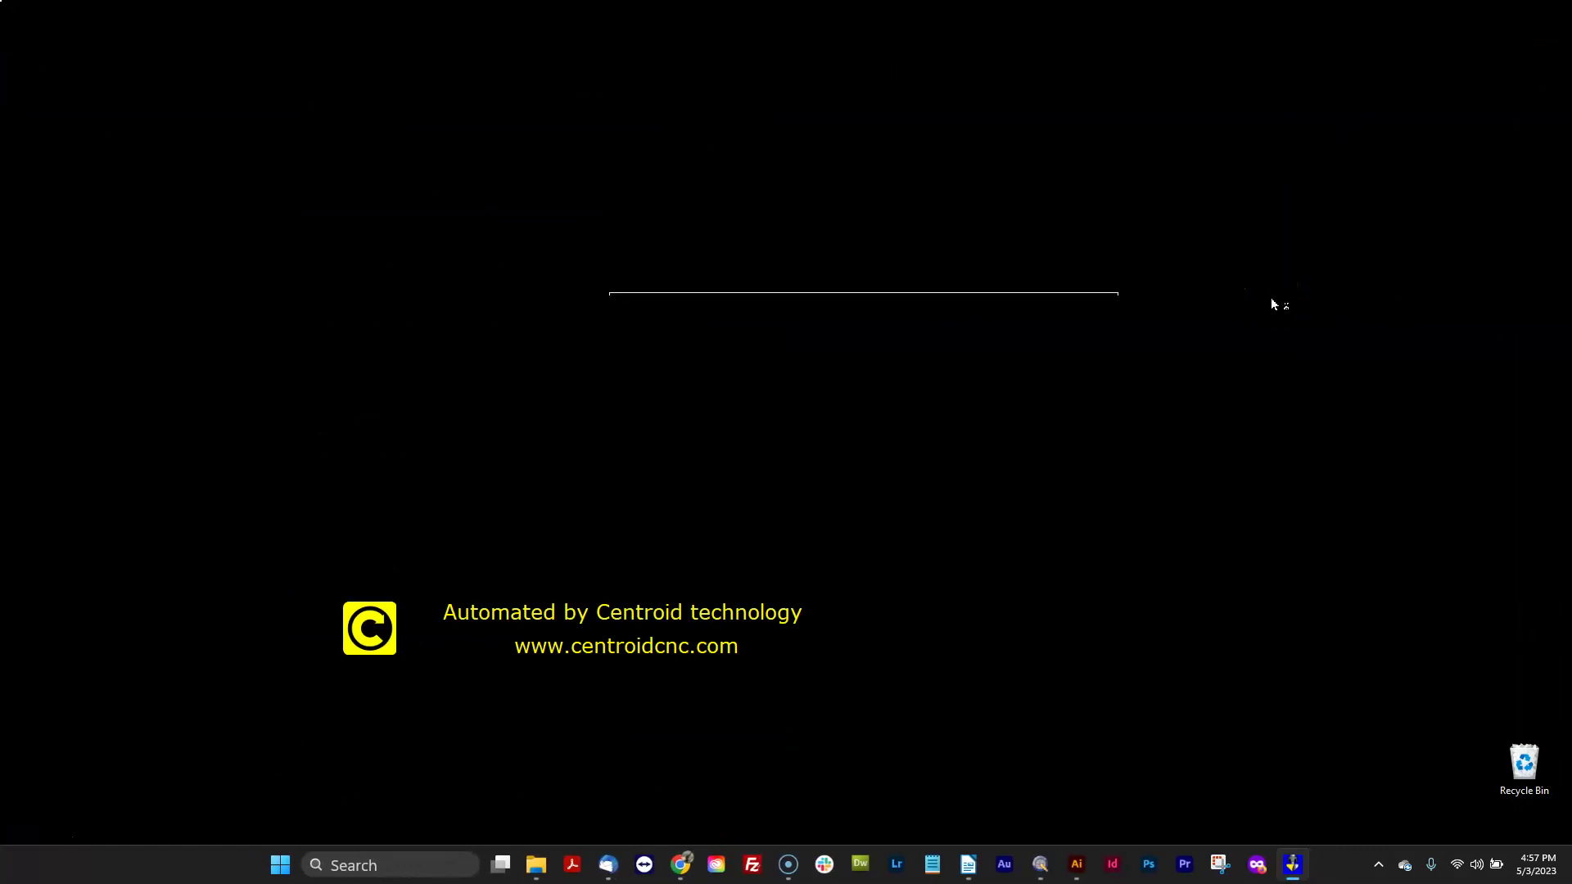
pyautogui.click(837, 622)
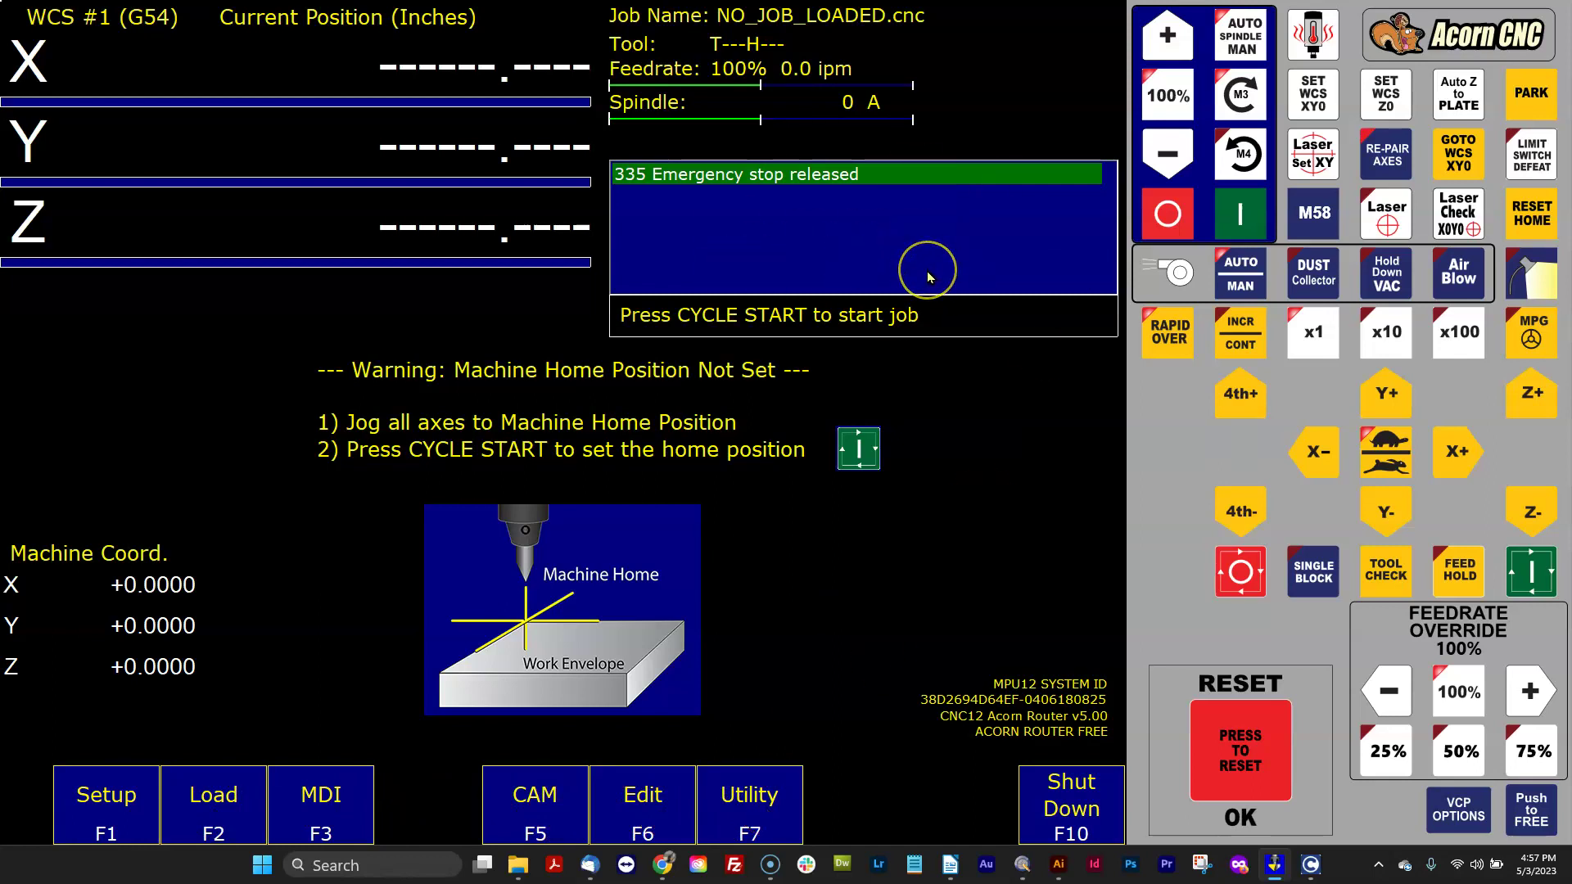
# - Reopen the Color Picker, review the customized profile's color entries, save the profile and return to the main screen
pyautogui.click(782, 804)
pyautogui.click(554, 810)
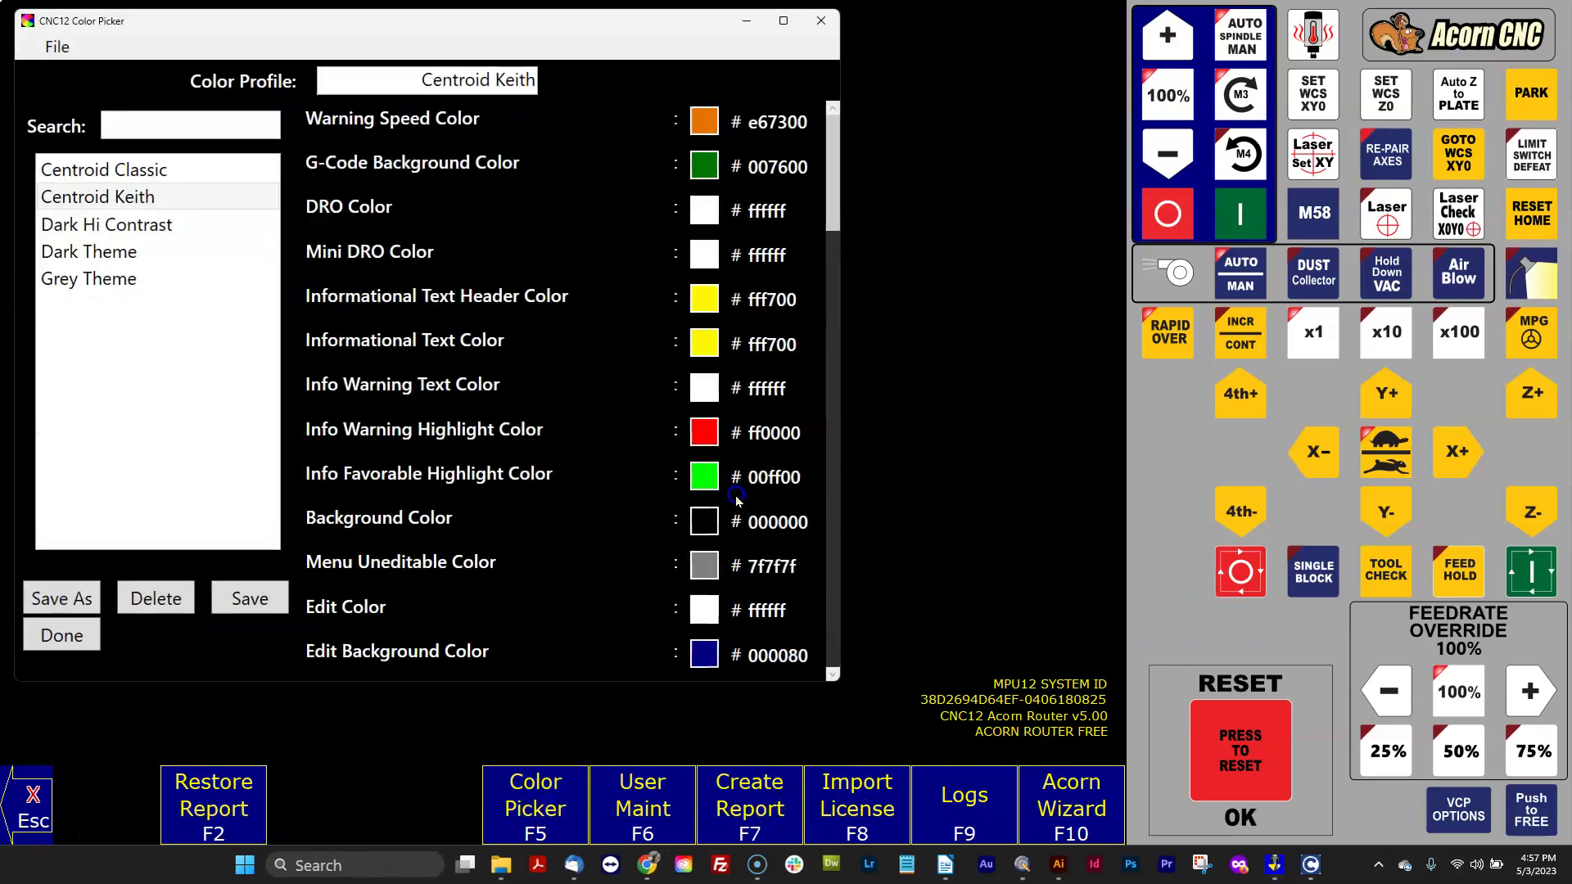
pyautogui.scroll(-1, 671, 392)
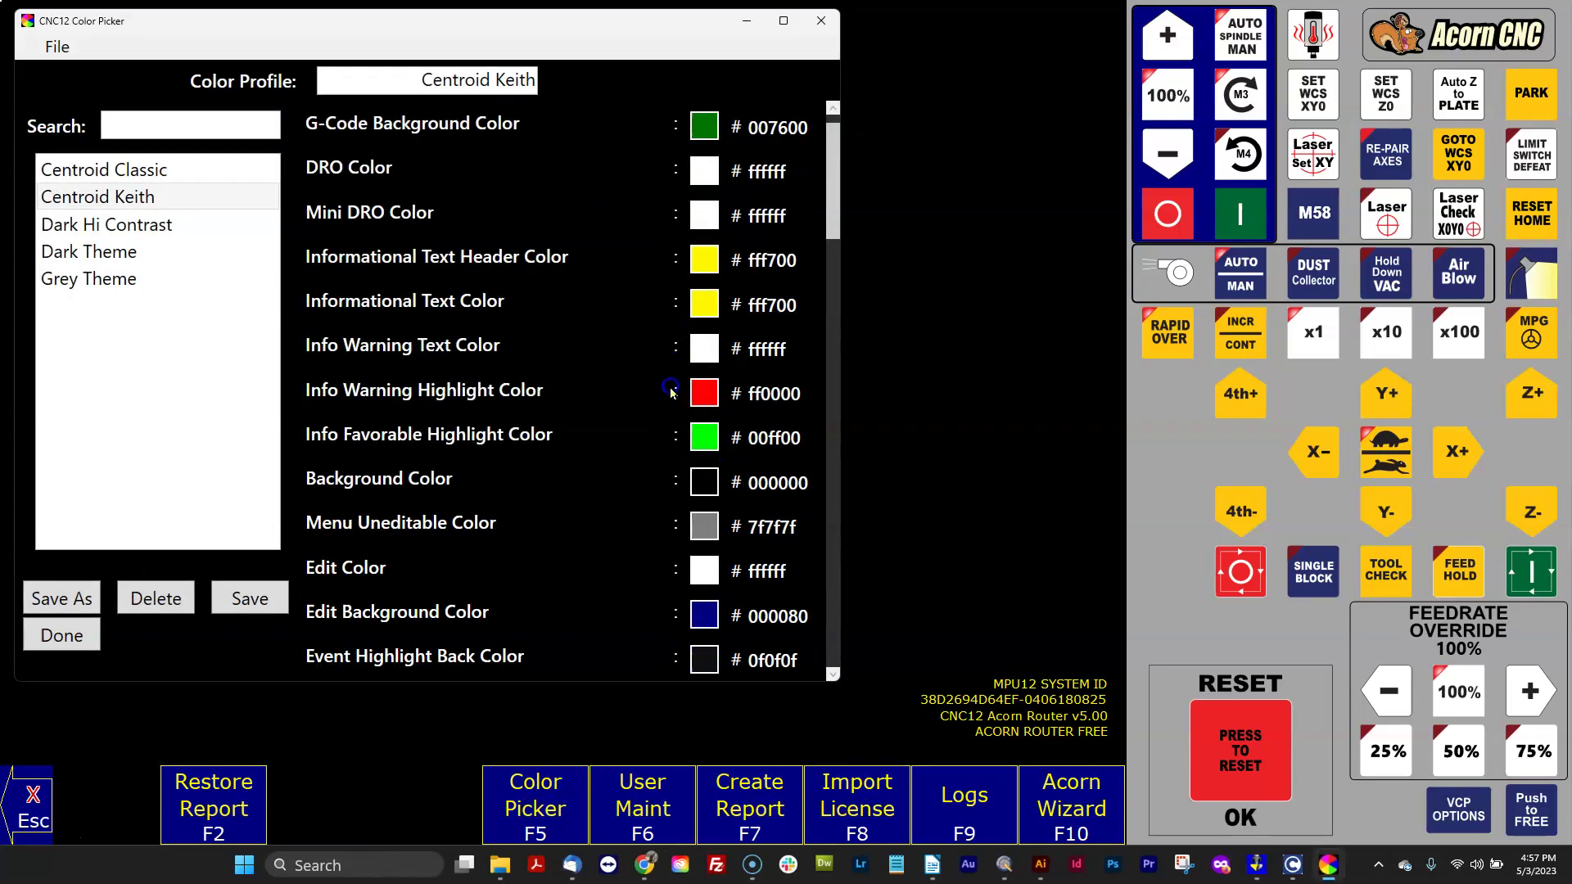
pyautogui.scroll(-1, 670, 392)
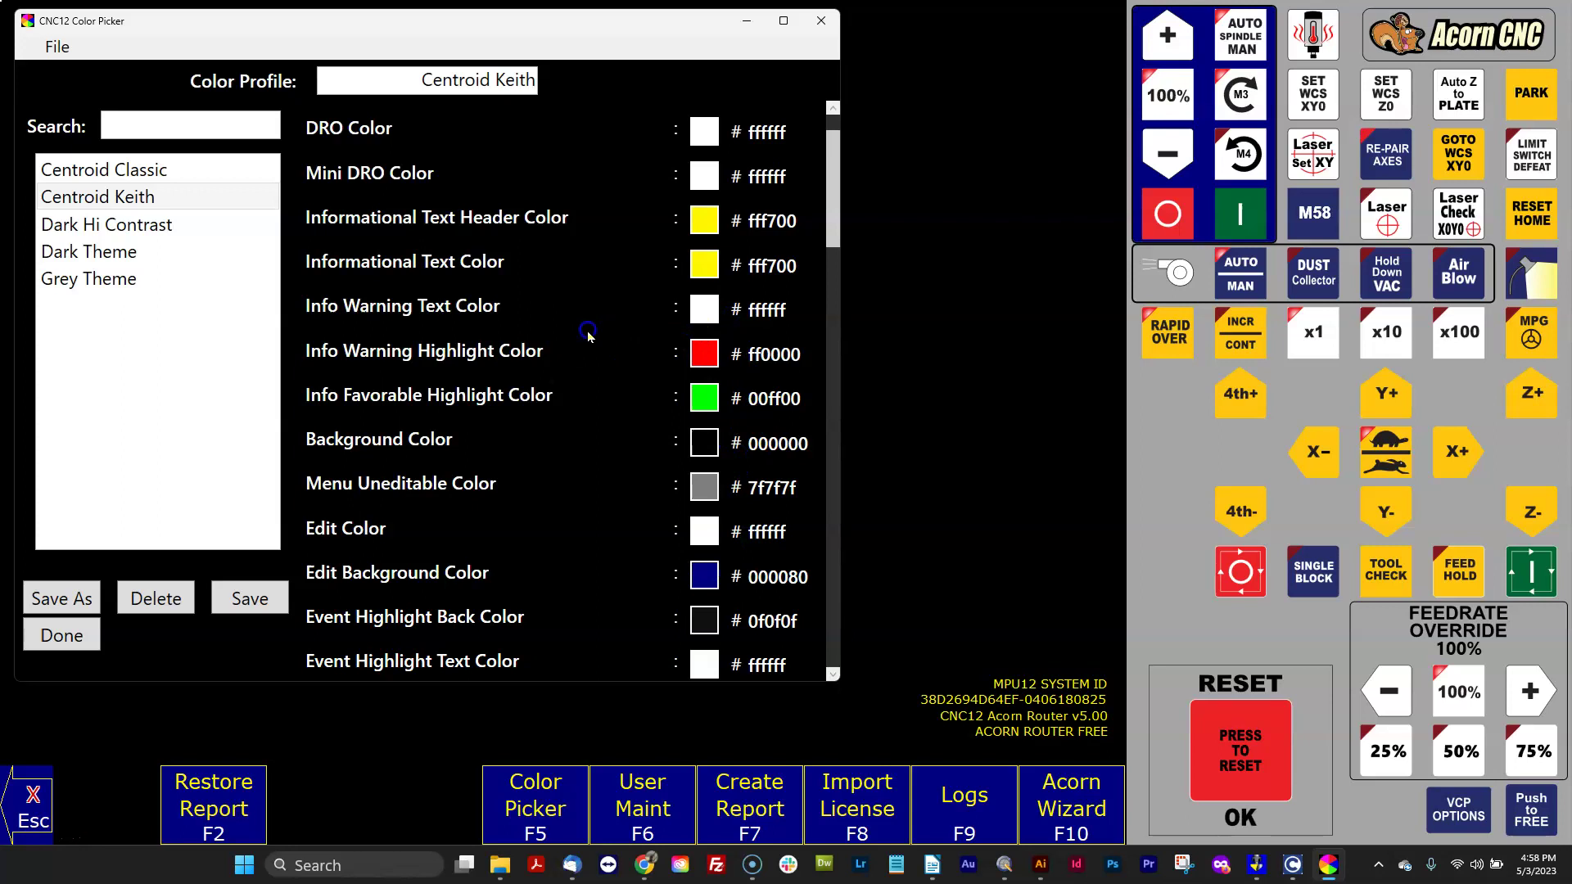
pyautogui.click(258, 585)
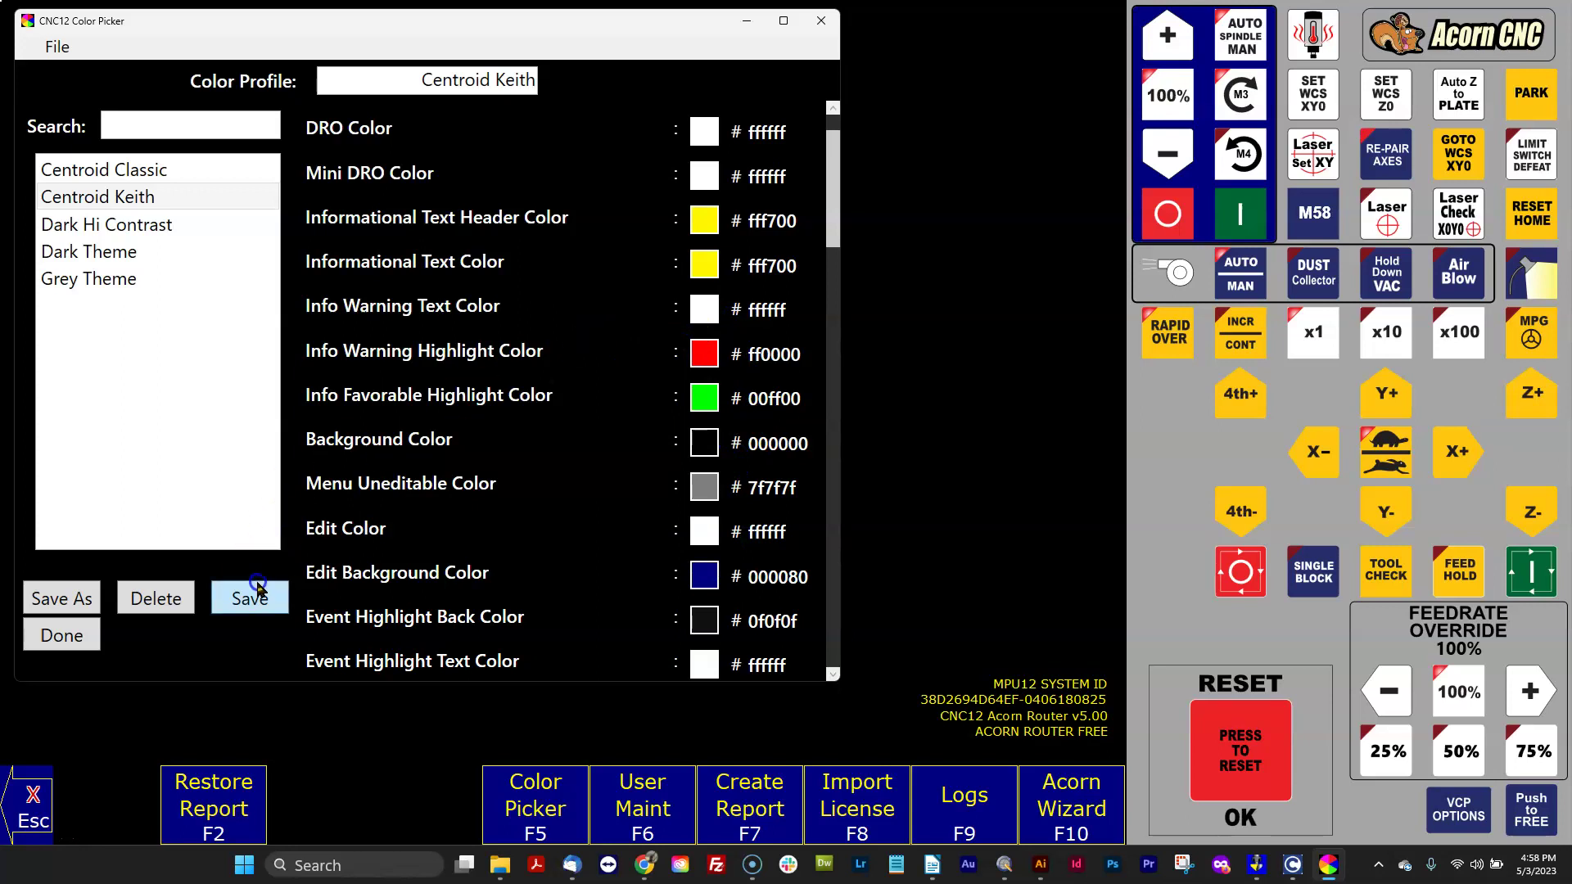
pyautogui.click(819, 30)
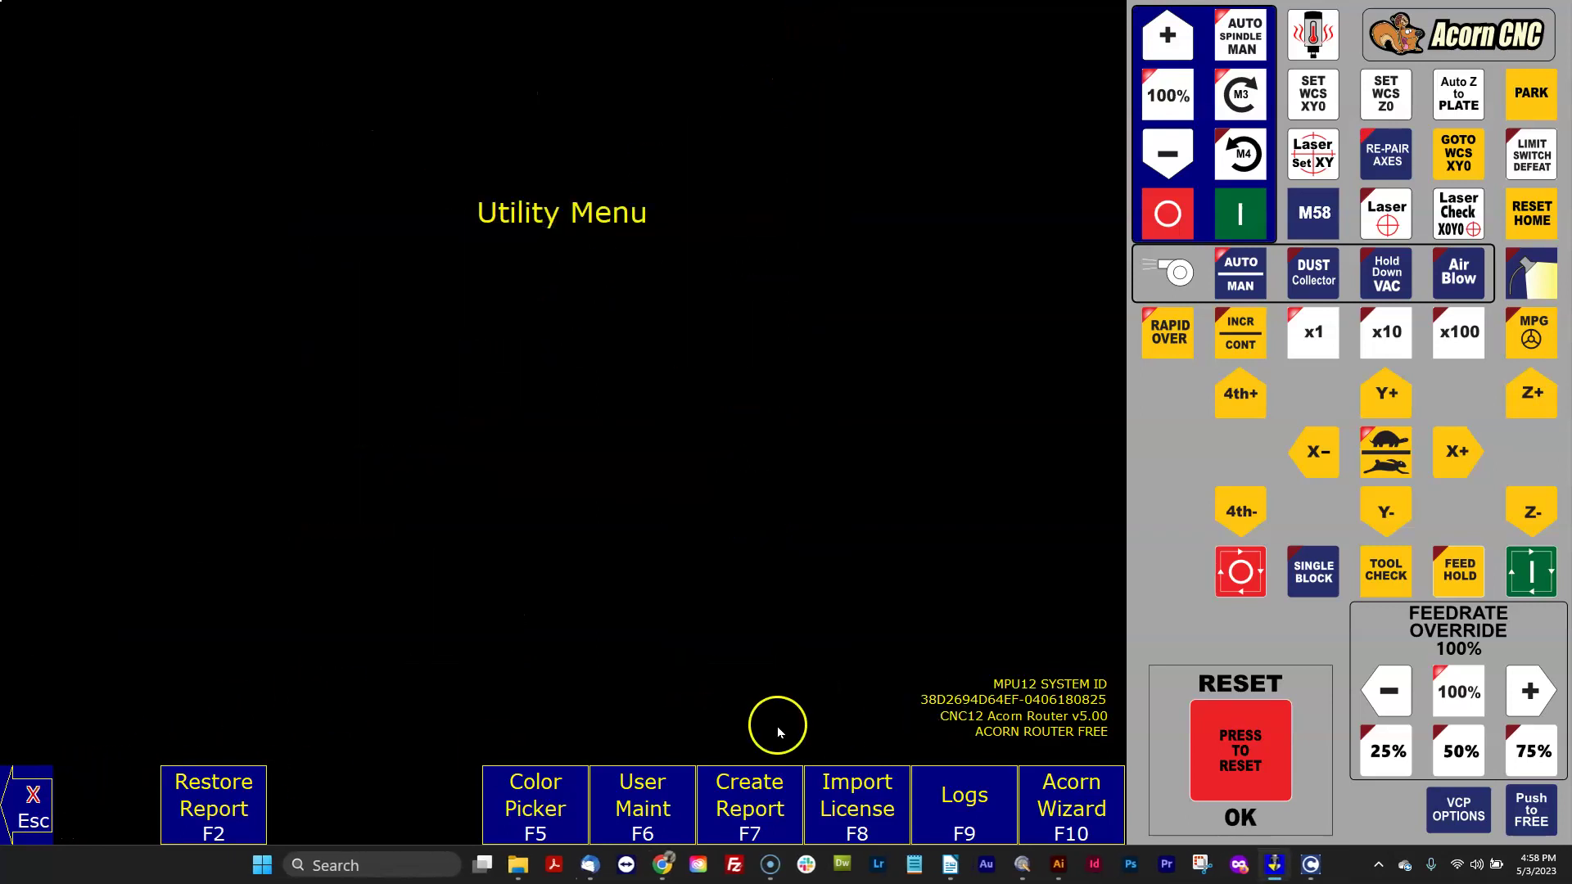
pyautogui.click(32, 798)
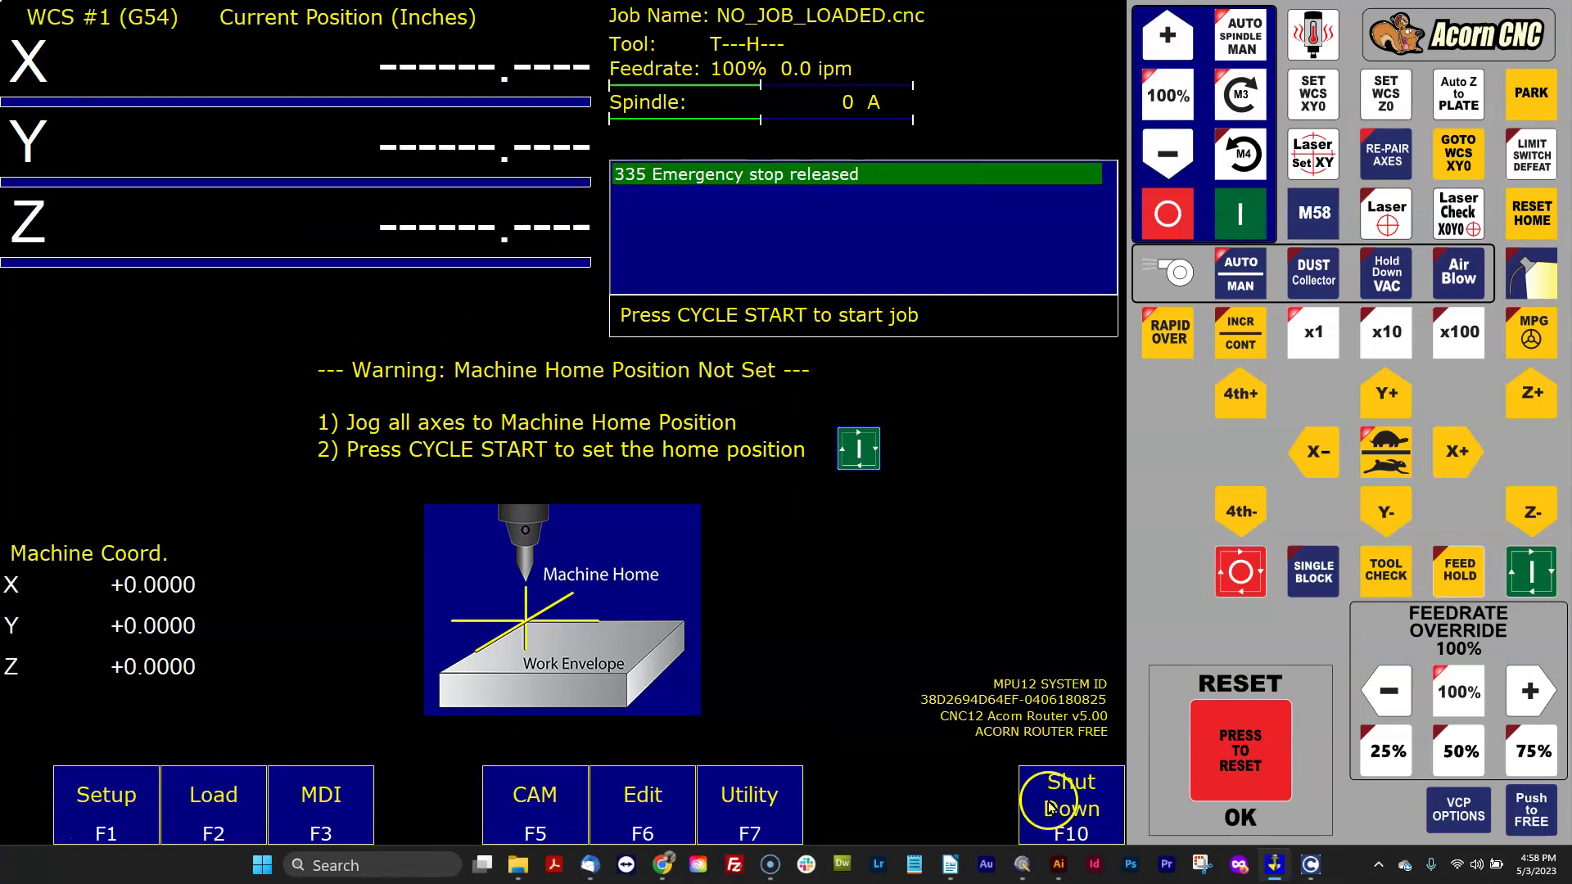
# - Switch to File Explorer and open the color profile folder C:\cncm\resources\colors
pyautogui.click(749, 793)
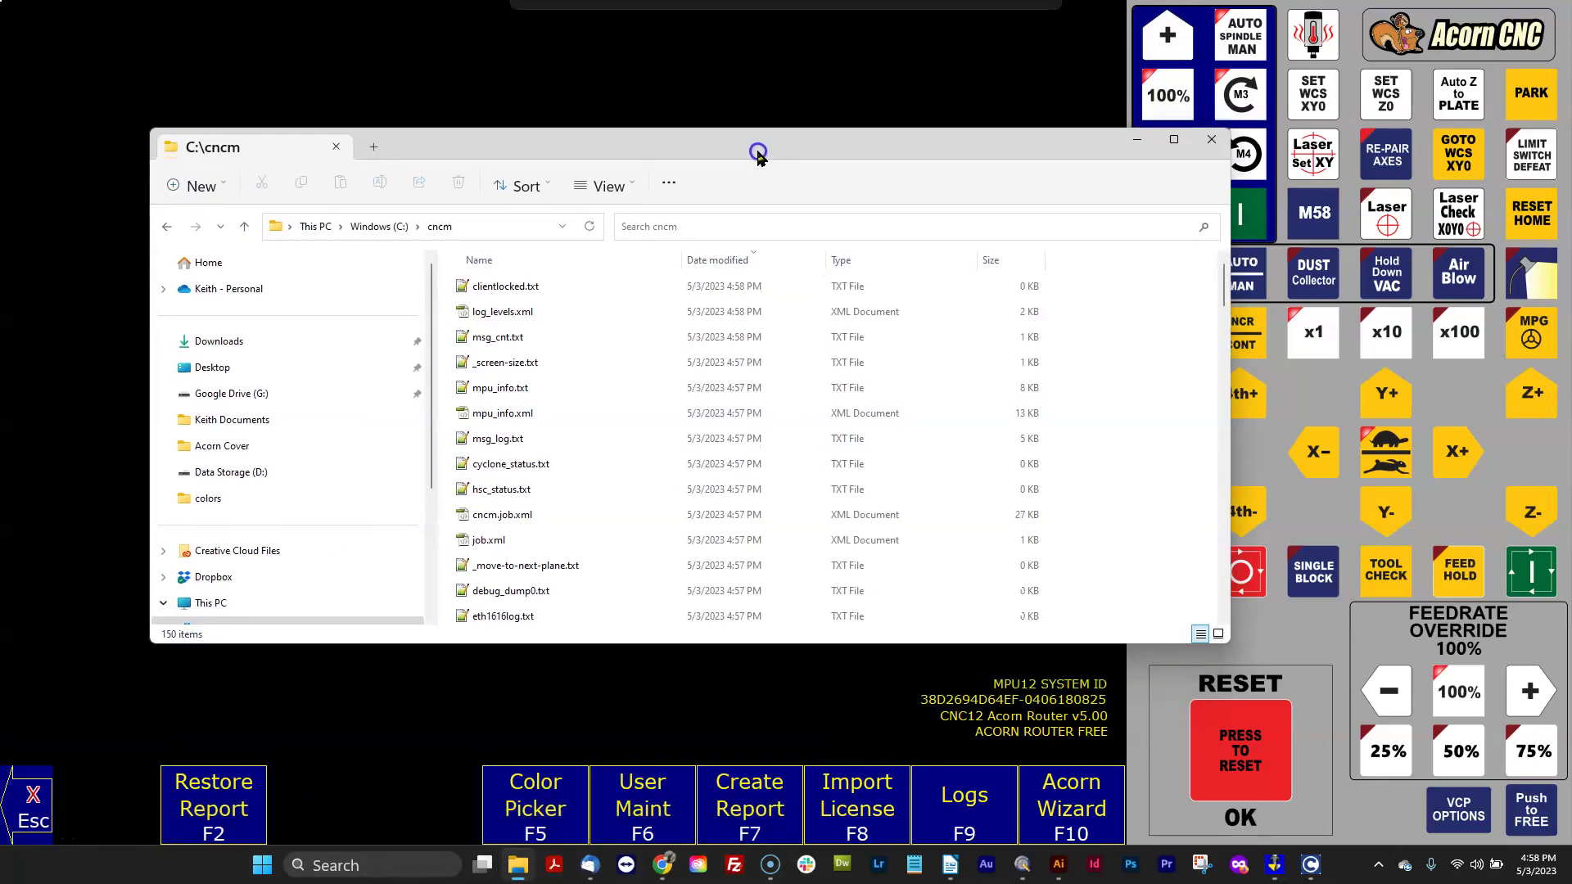
pyautogui.click(510, 288)
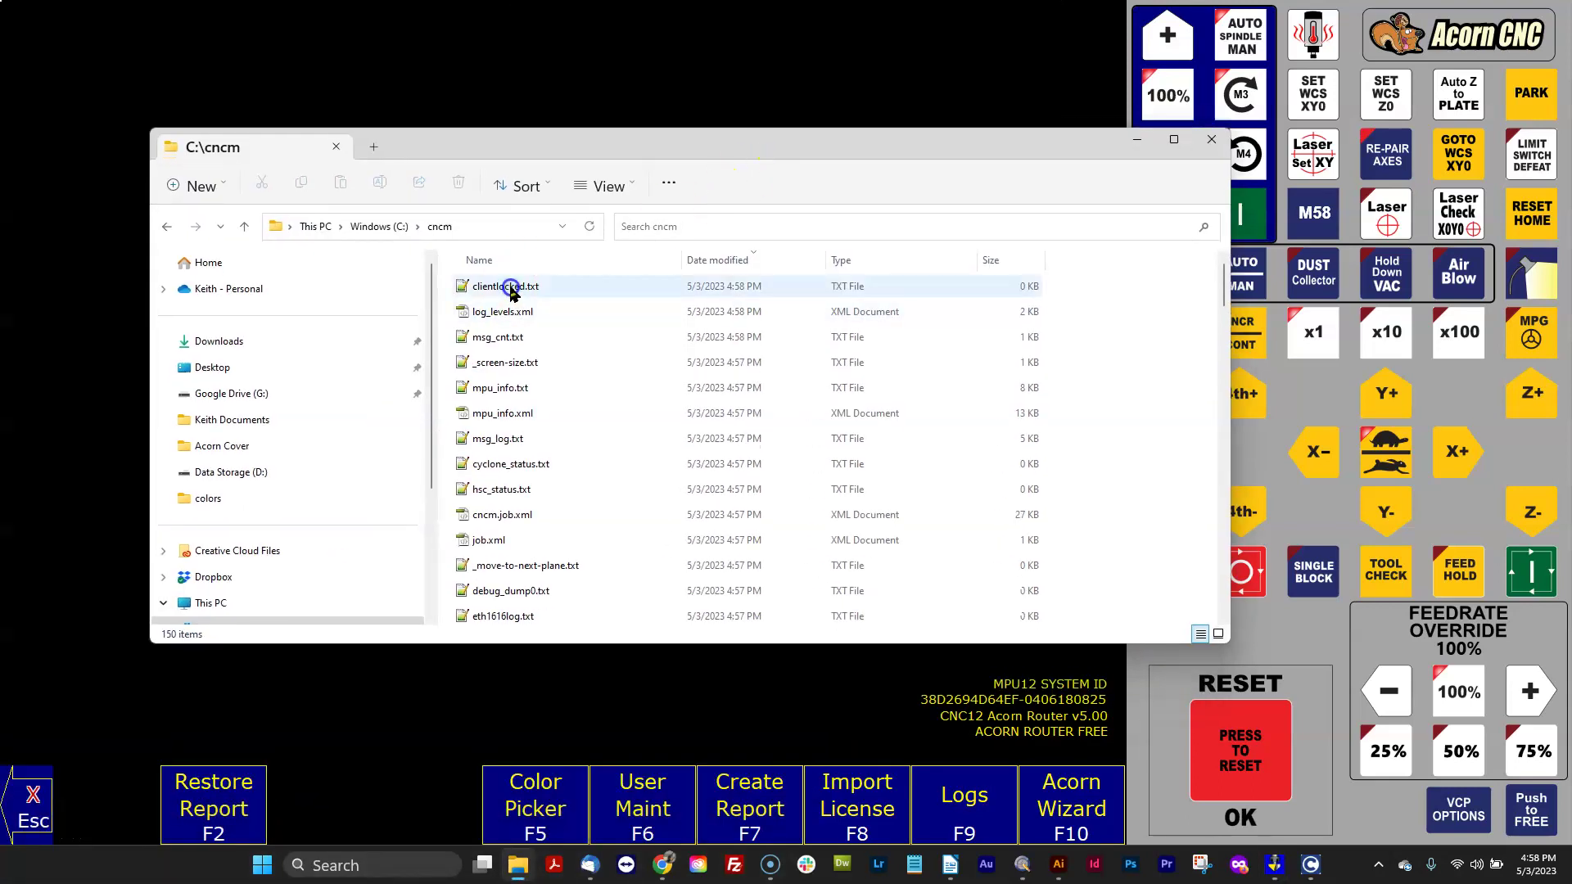
pyautogui.click(439, 232)
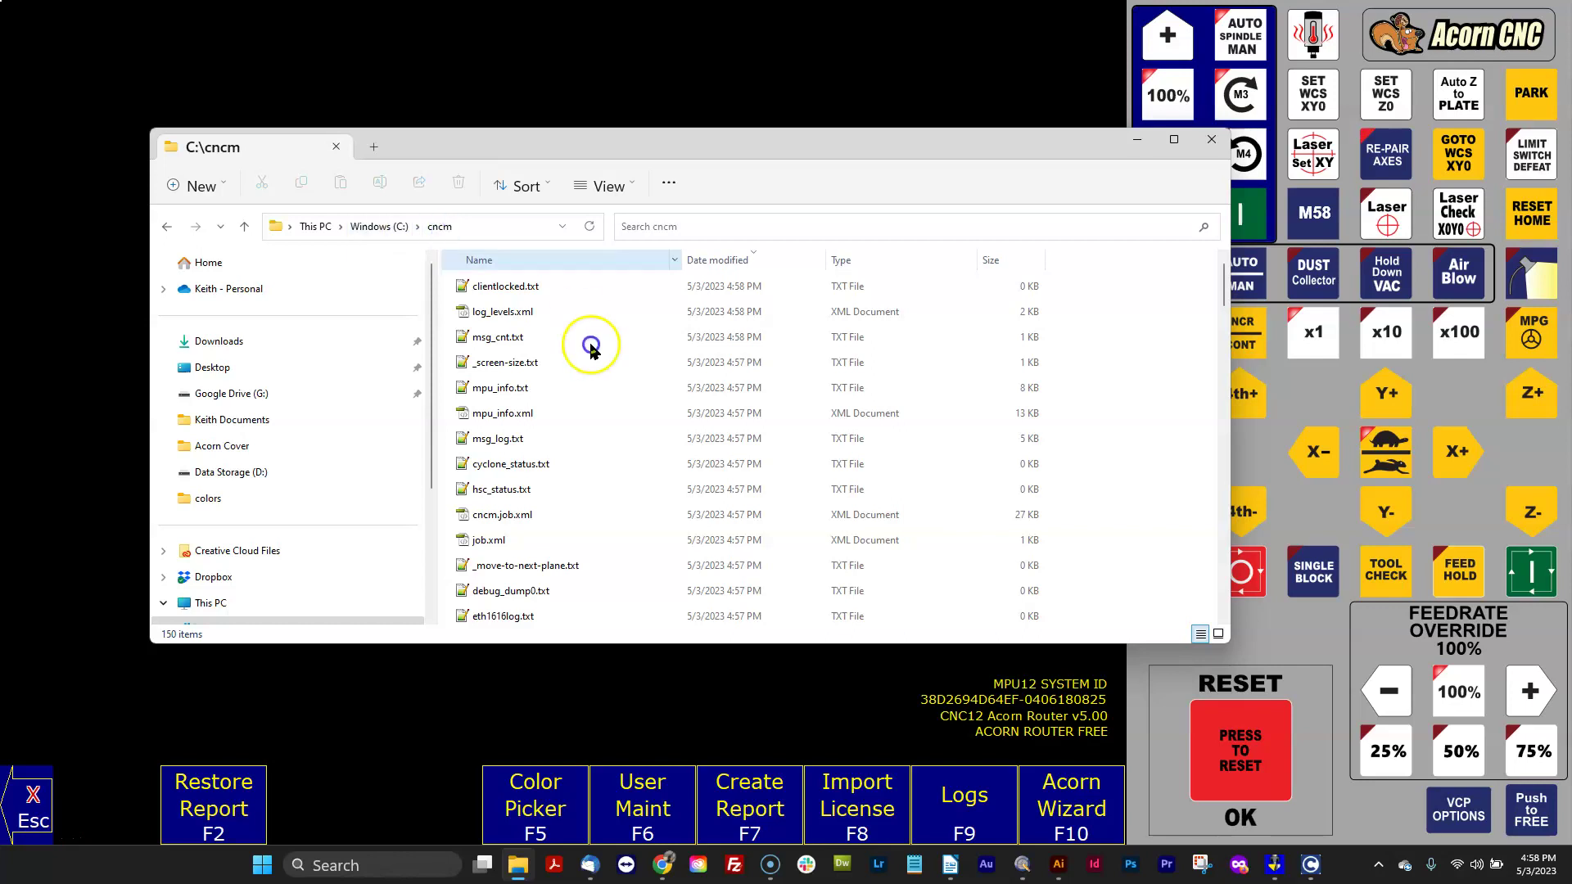
pyautogui.scroll(-20, 579, 344)
pyautogui.click(585, 384)
pyautogui.scroll(-10, 585, 383)
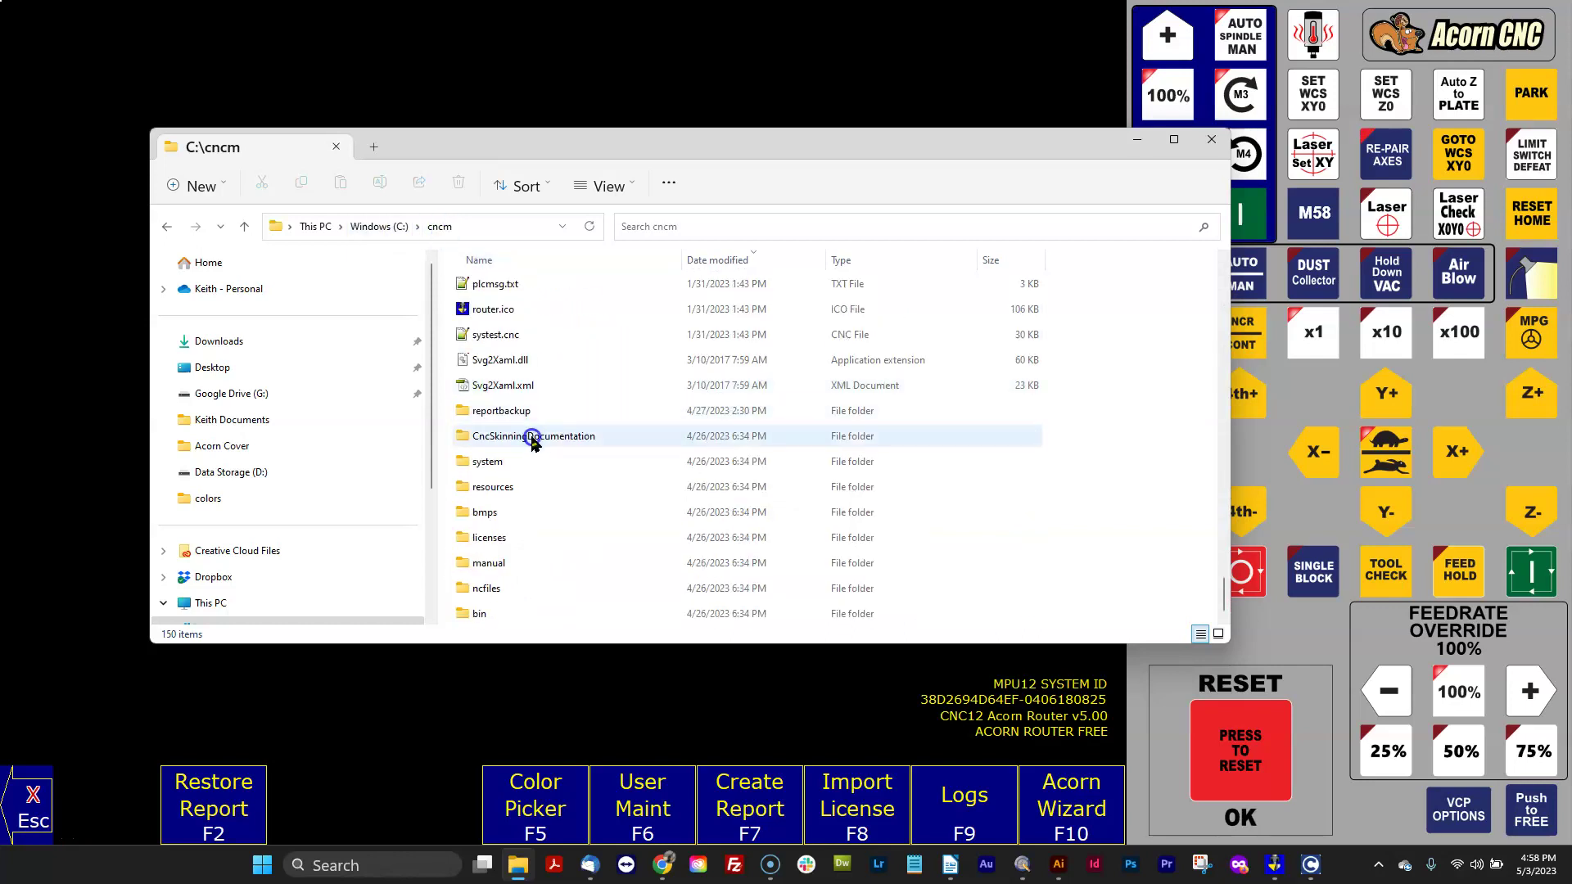
pyautogui.click(486, 486)
pyautogui.doubleClick(487, 487)
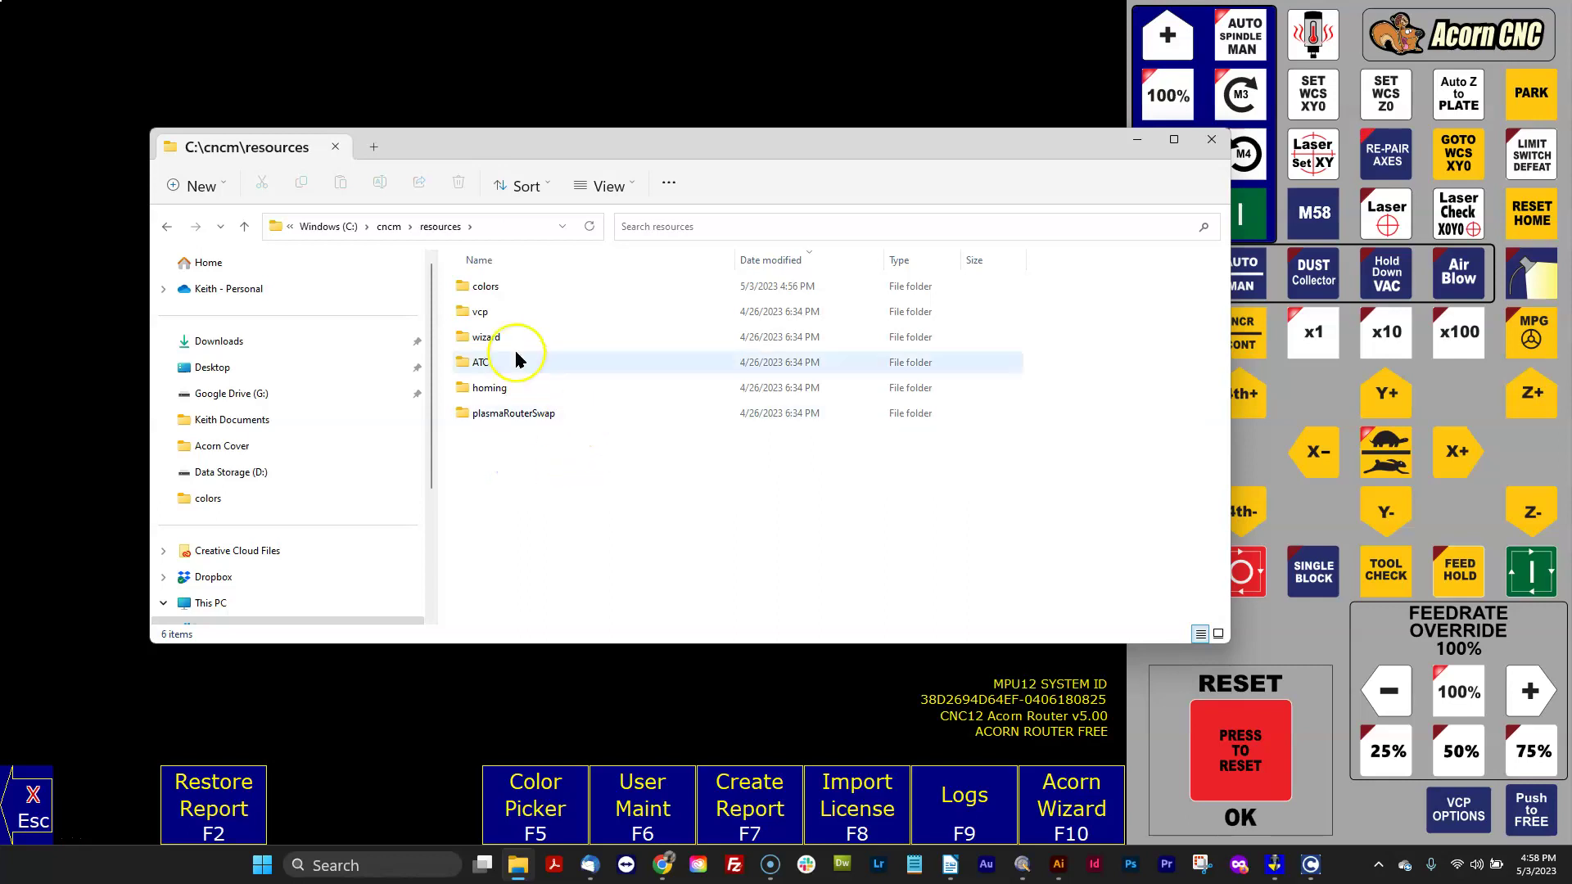
pyautogui.doubleClick(488, 286)
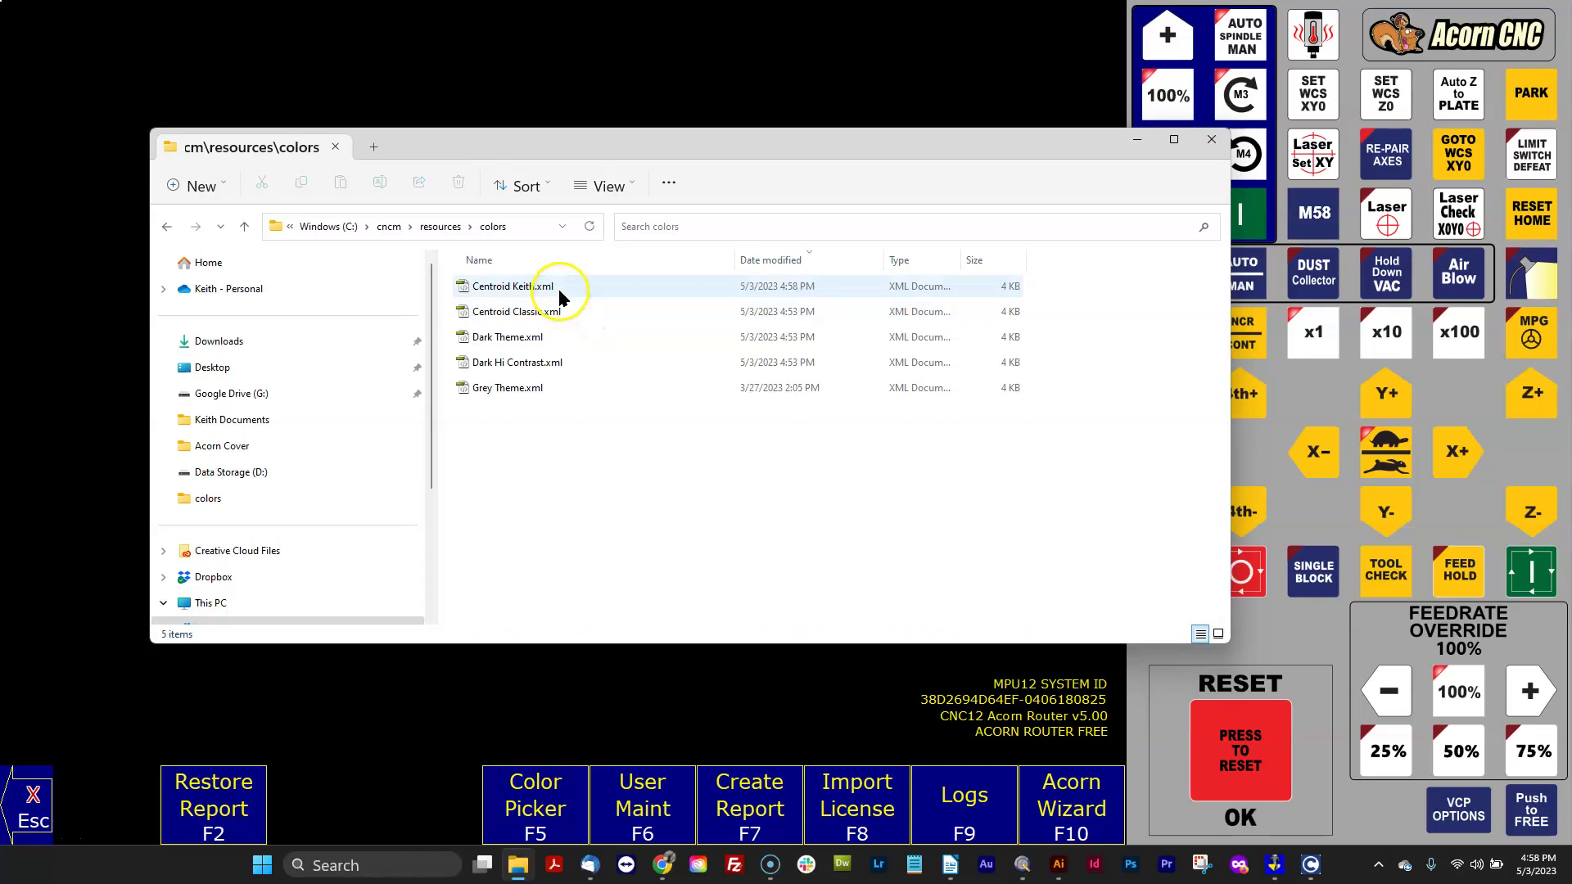
pyautogui.click(517, 291)
pyautogui.rightClick(517, 291)
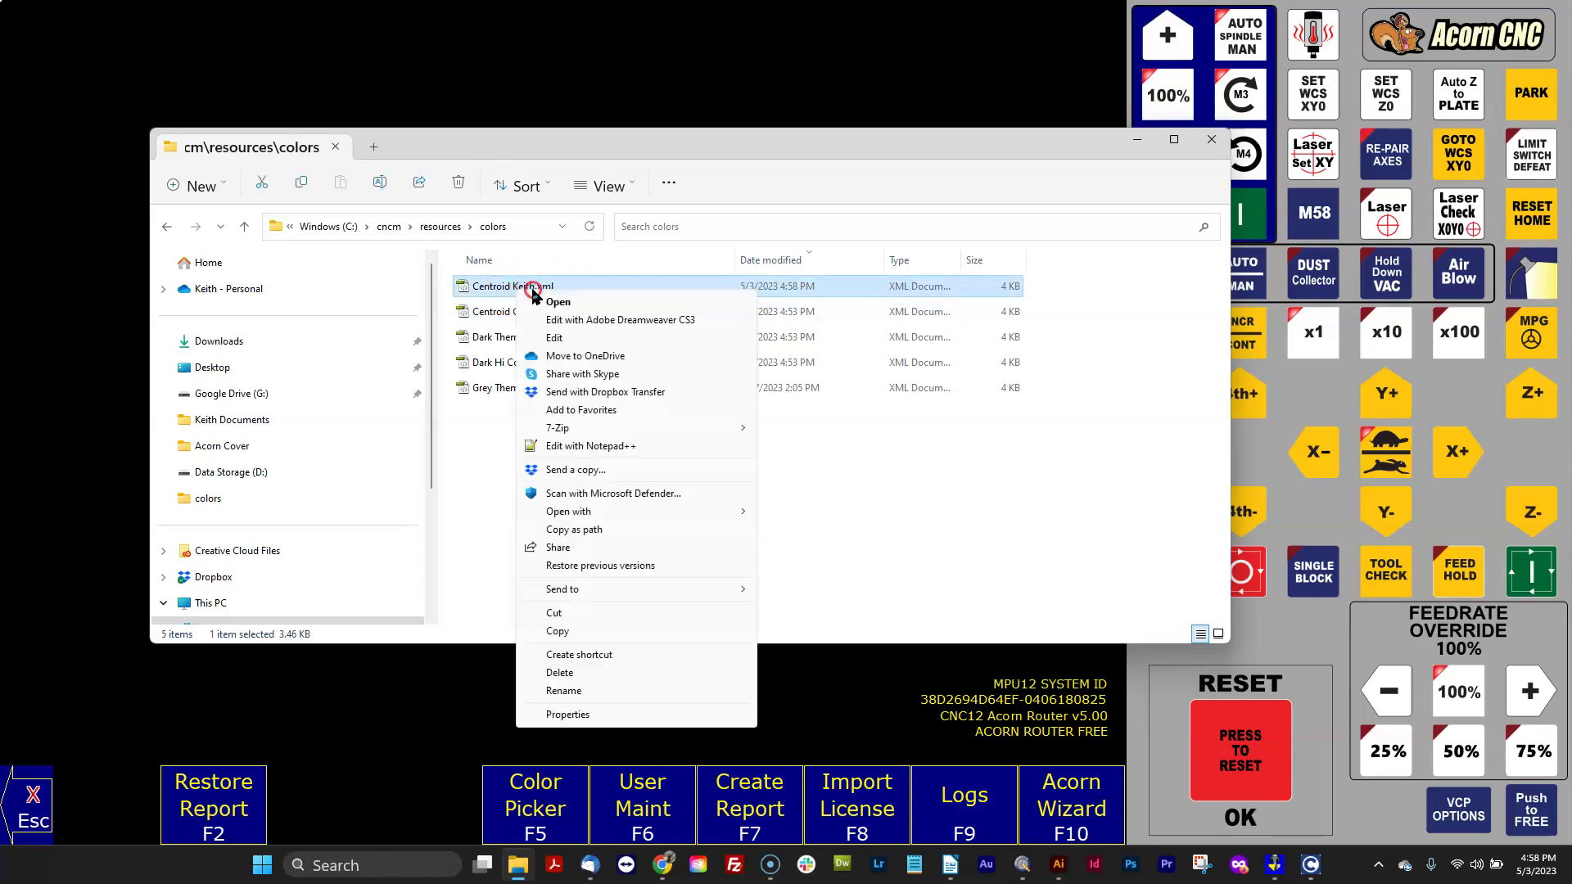
pyautogui.click(563, 629)
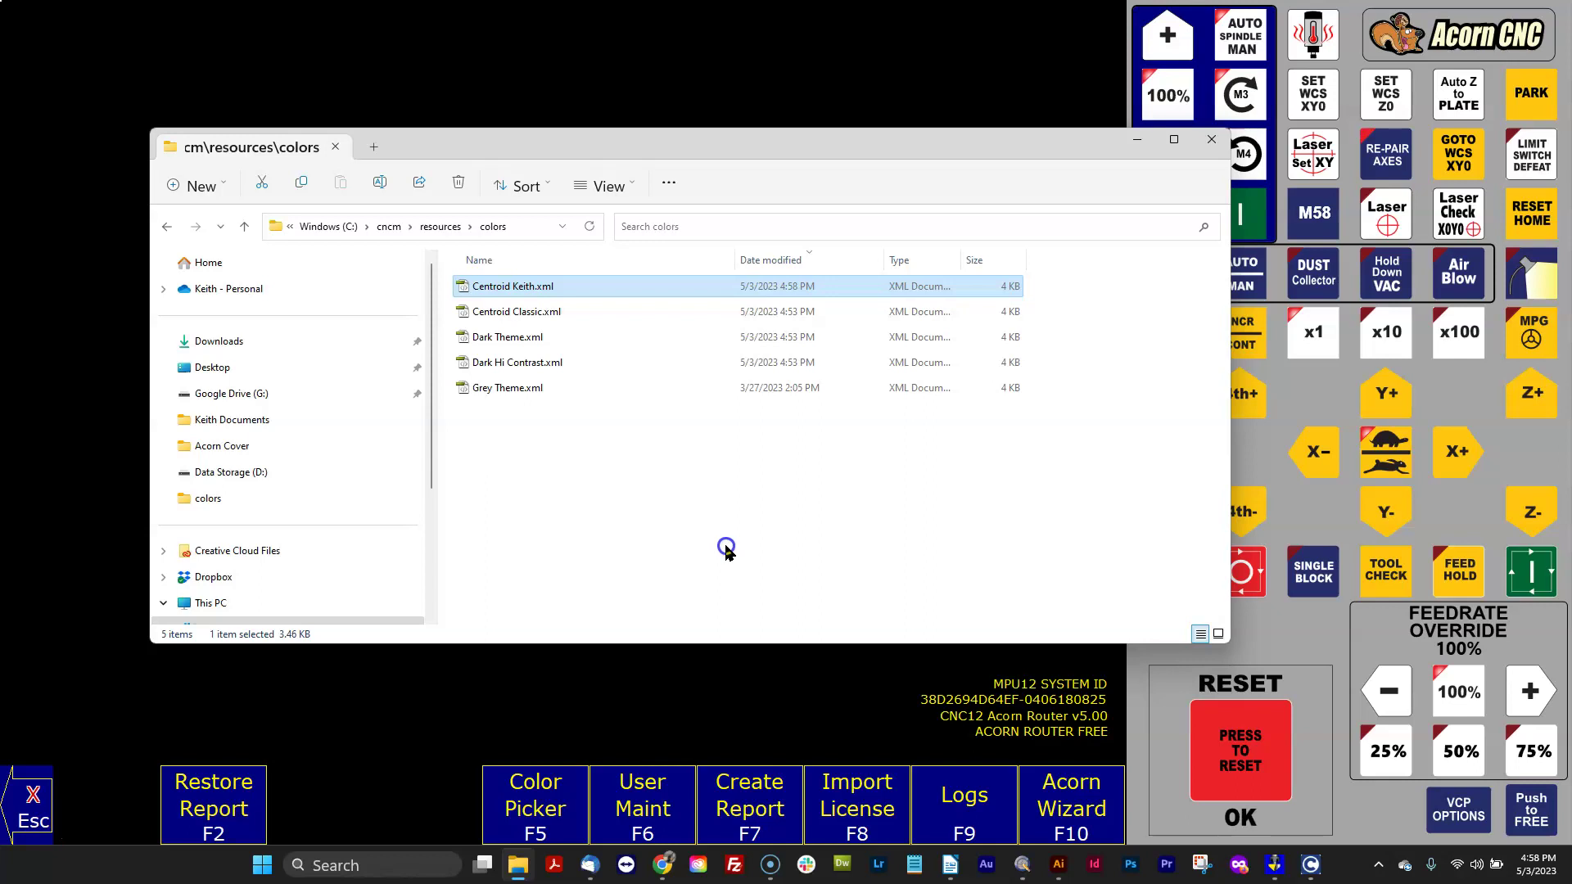
pyautogui.click(799, 533)
pyautogui.rightClick(676, 490)
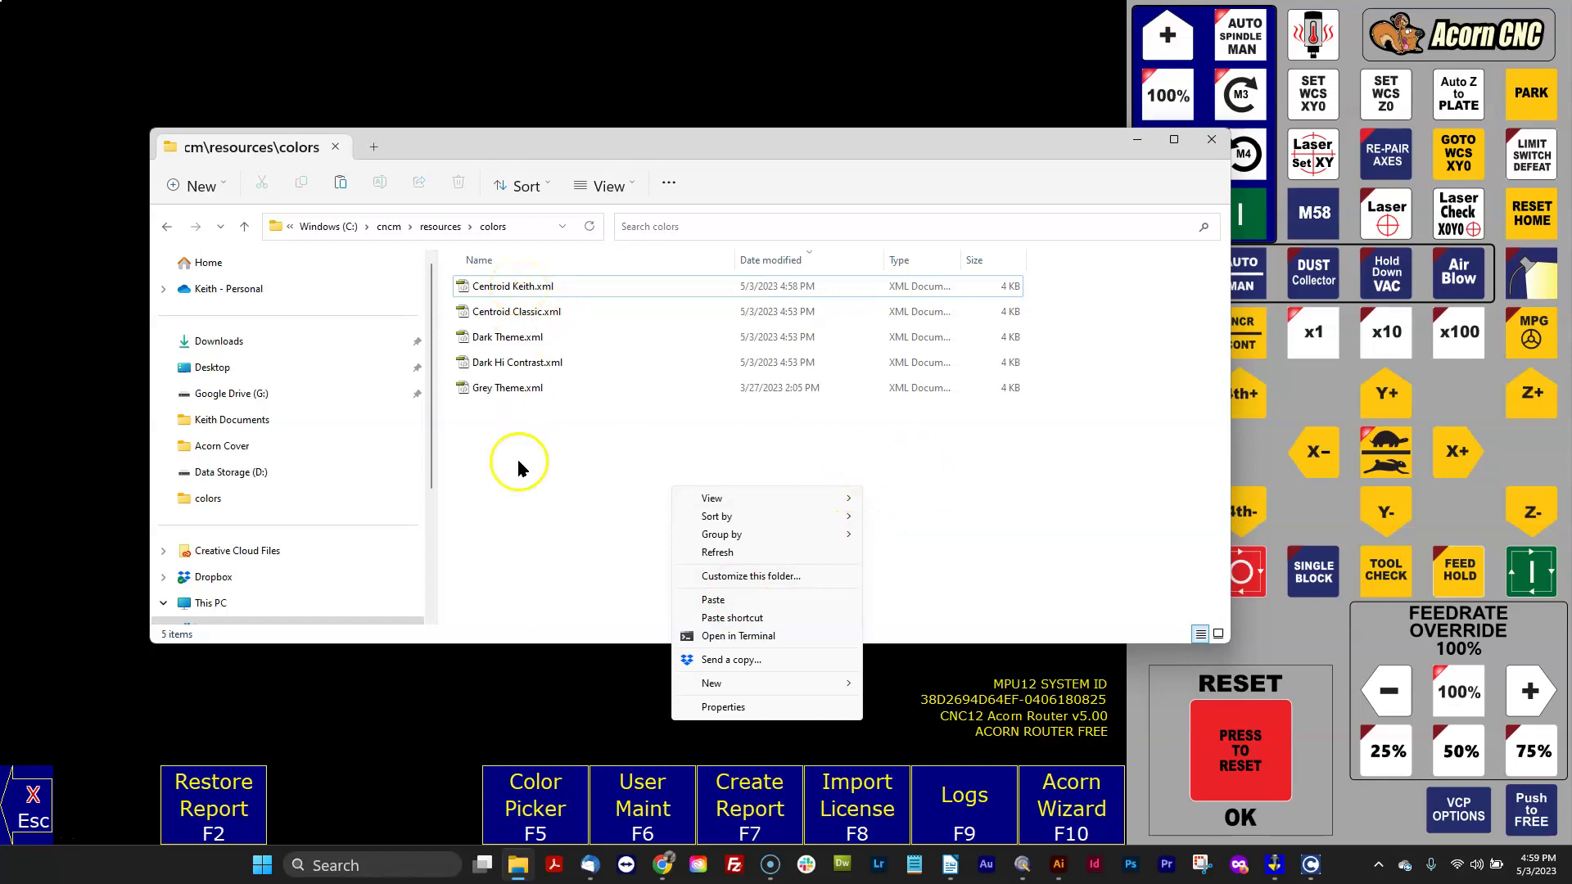
pyautogui.click(518, 483)
# - Duplicate the customized profile's XML file within the colors folder
pyautogui.click(506, 293)
pyautogui.rightClick(506, 293)
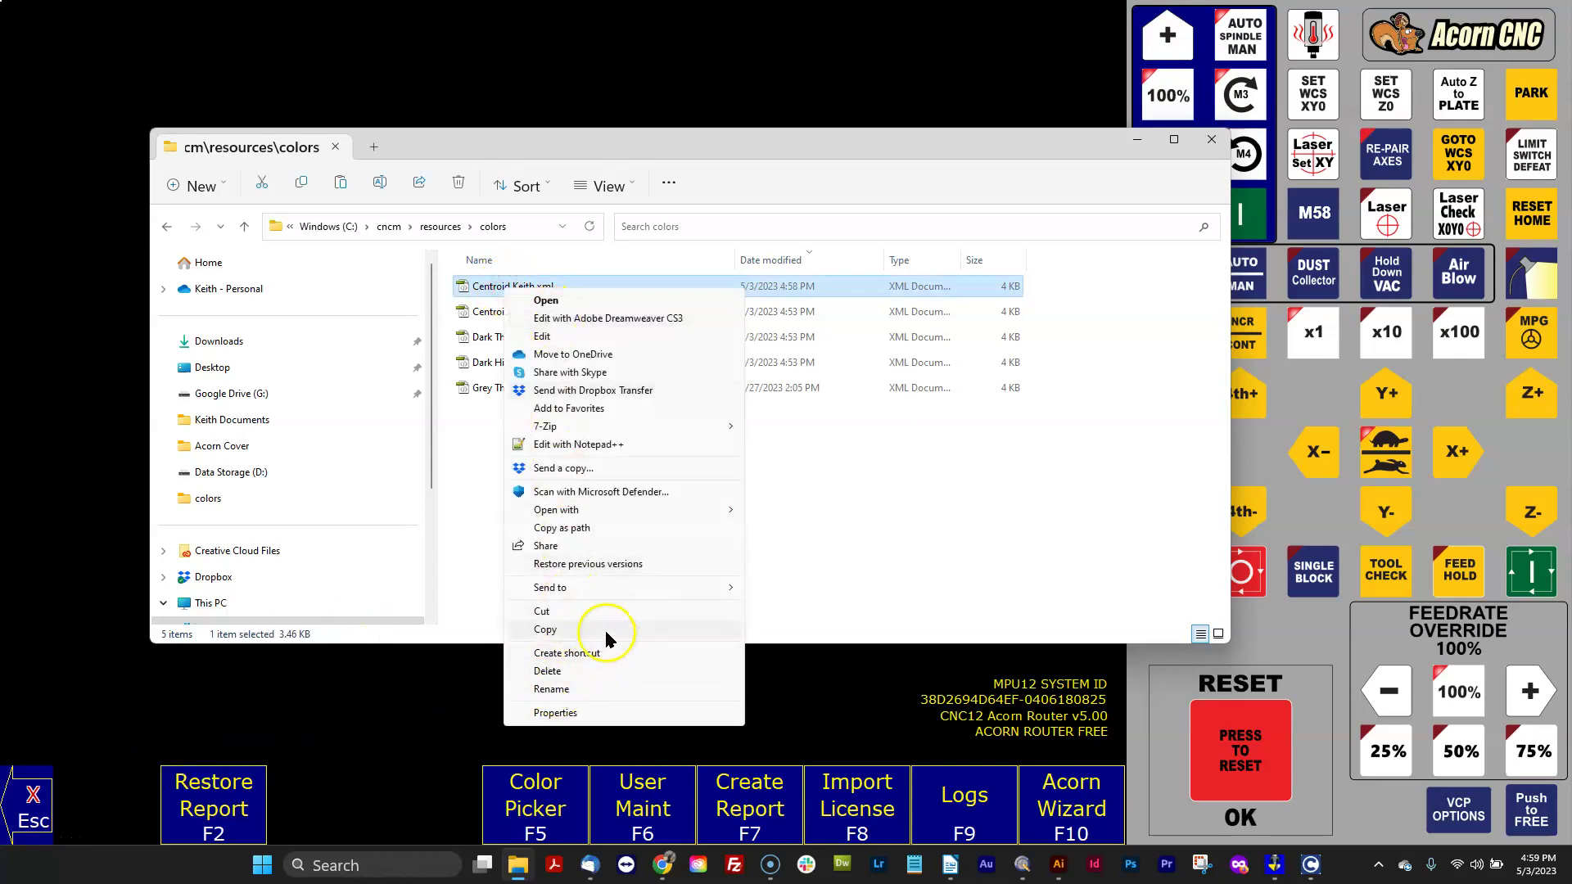
pyautogui.click(563, 628)
pyautogui.rightClick(669, 542)
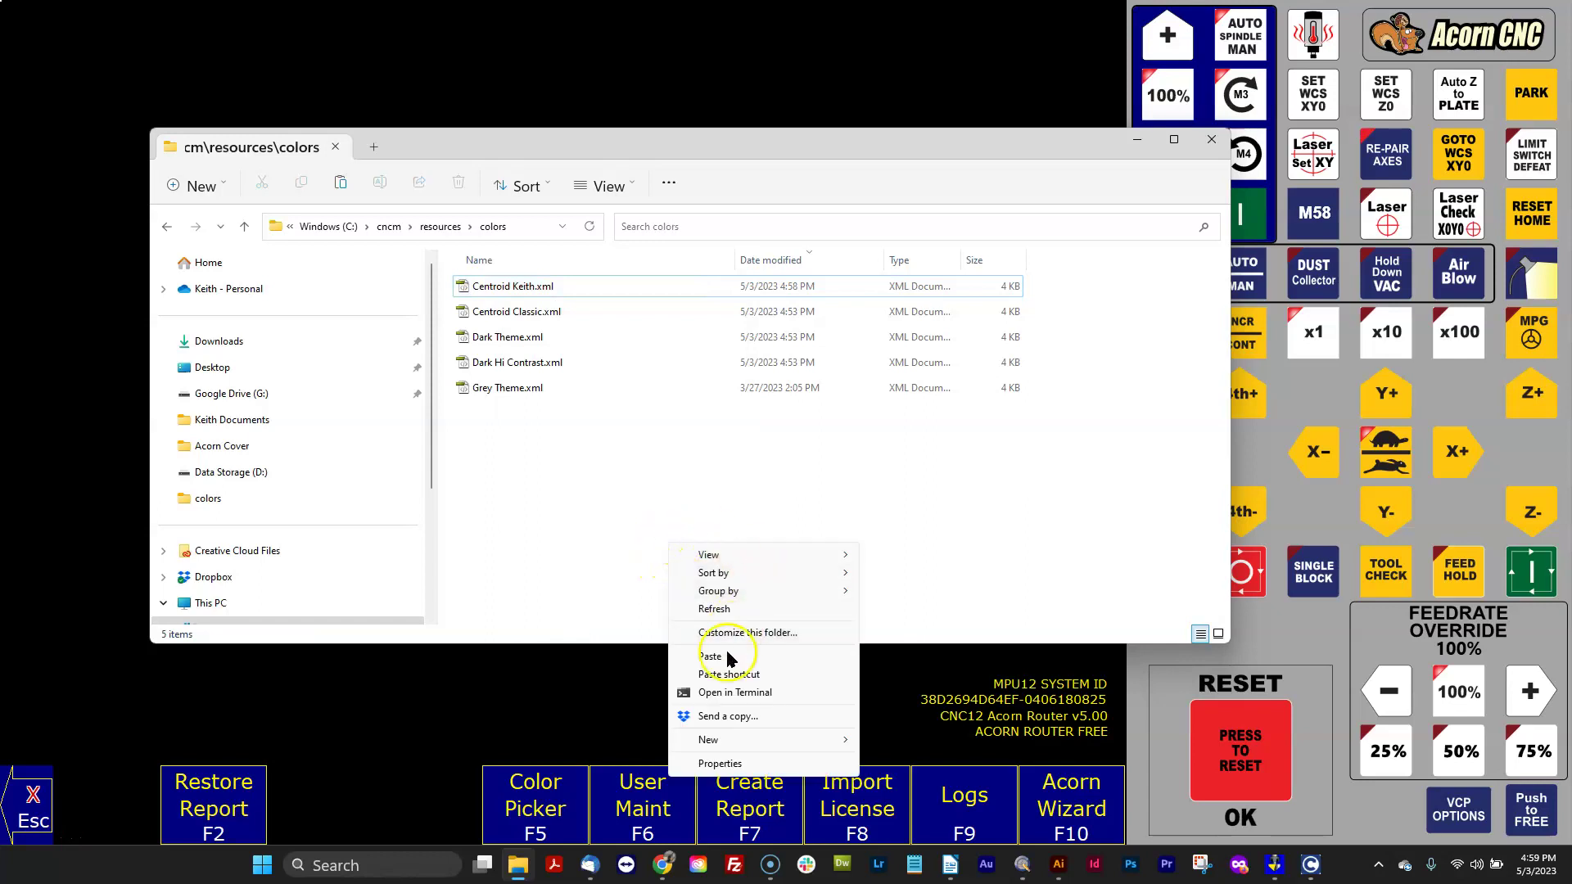
pyautogui.click(711, 657)
pyautogui.click(666, 516)
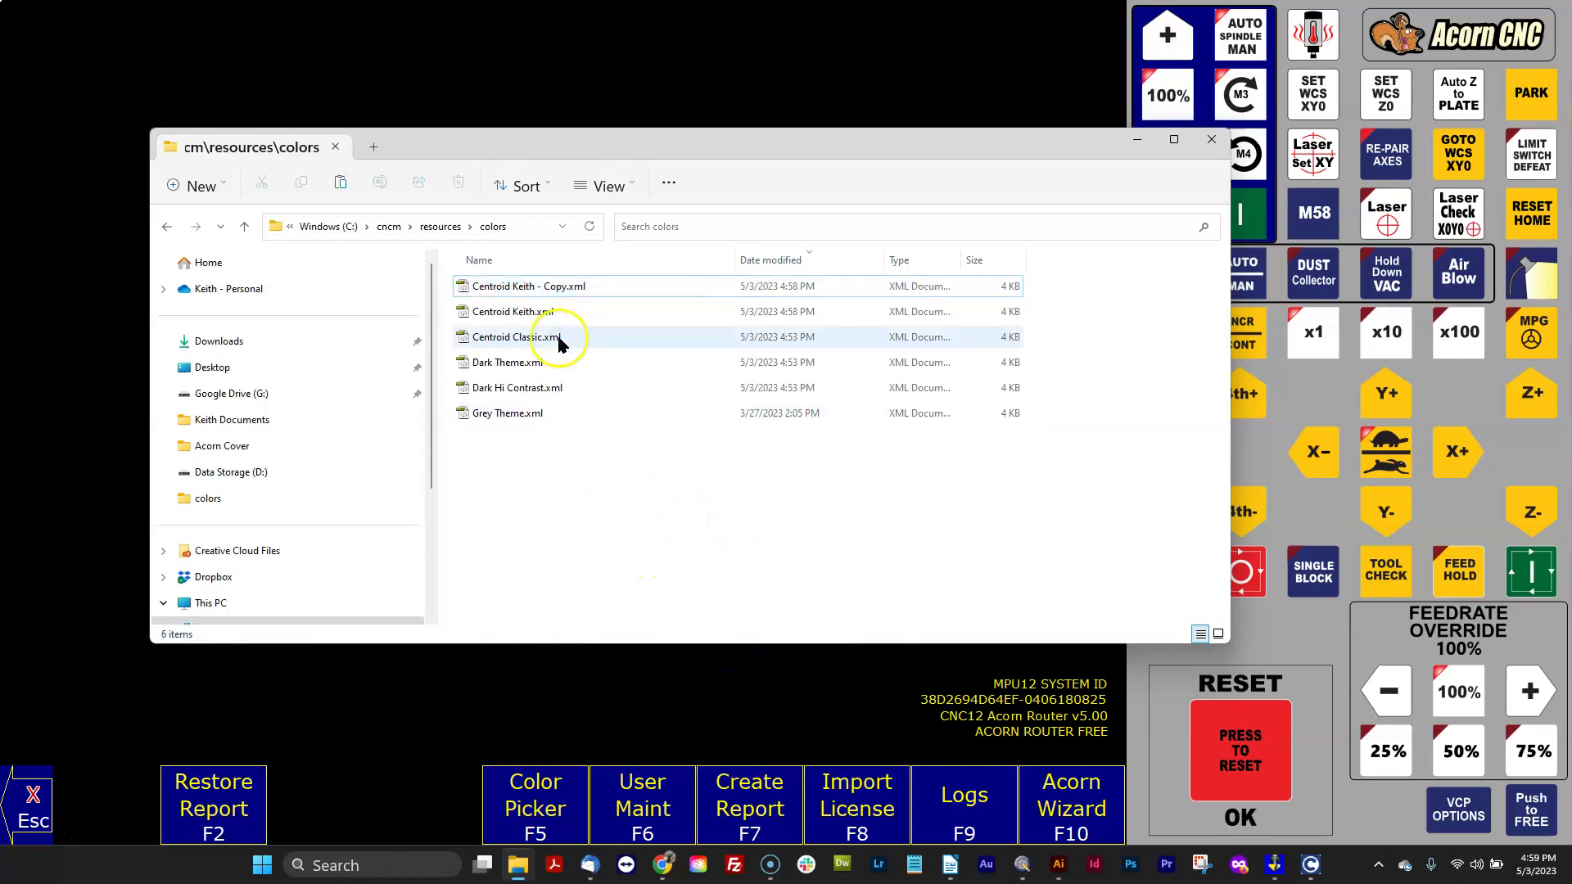
# - Rename the duplicated profile file as custom color scheme.xml
pyautogui.rightClick(549, 284)
pyautogui.click(614, 682)
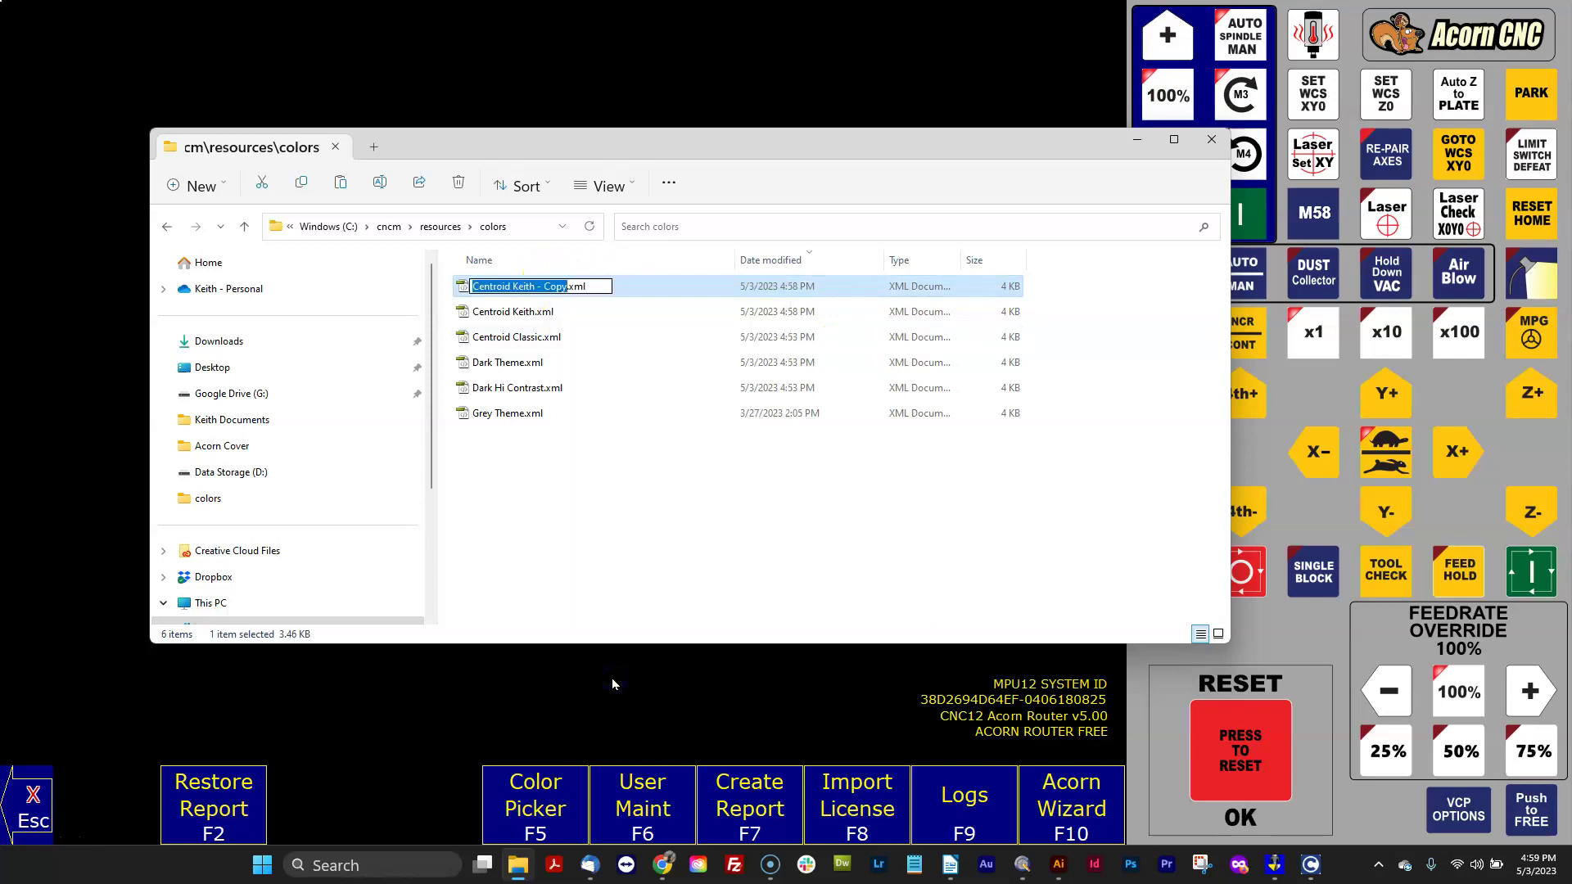
pyautogui.write('custom color')
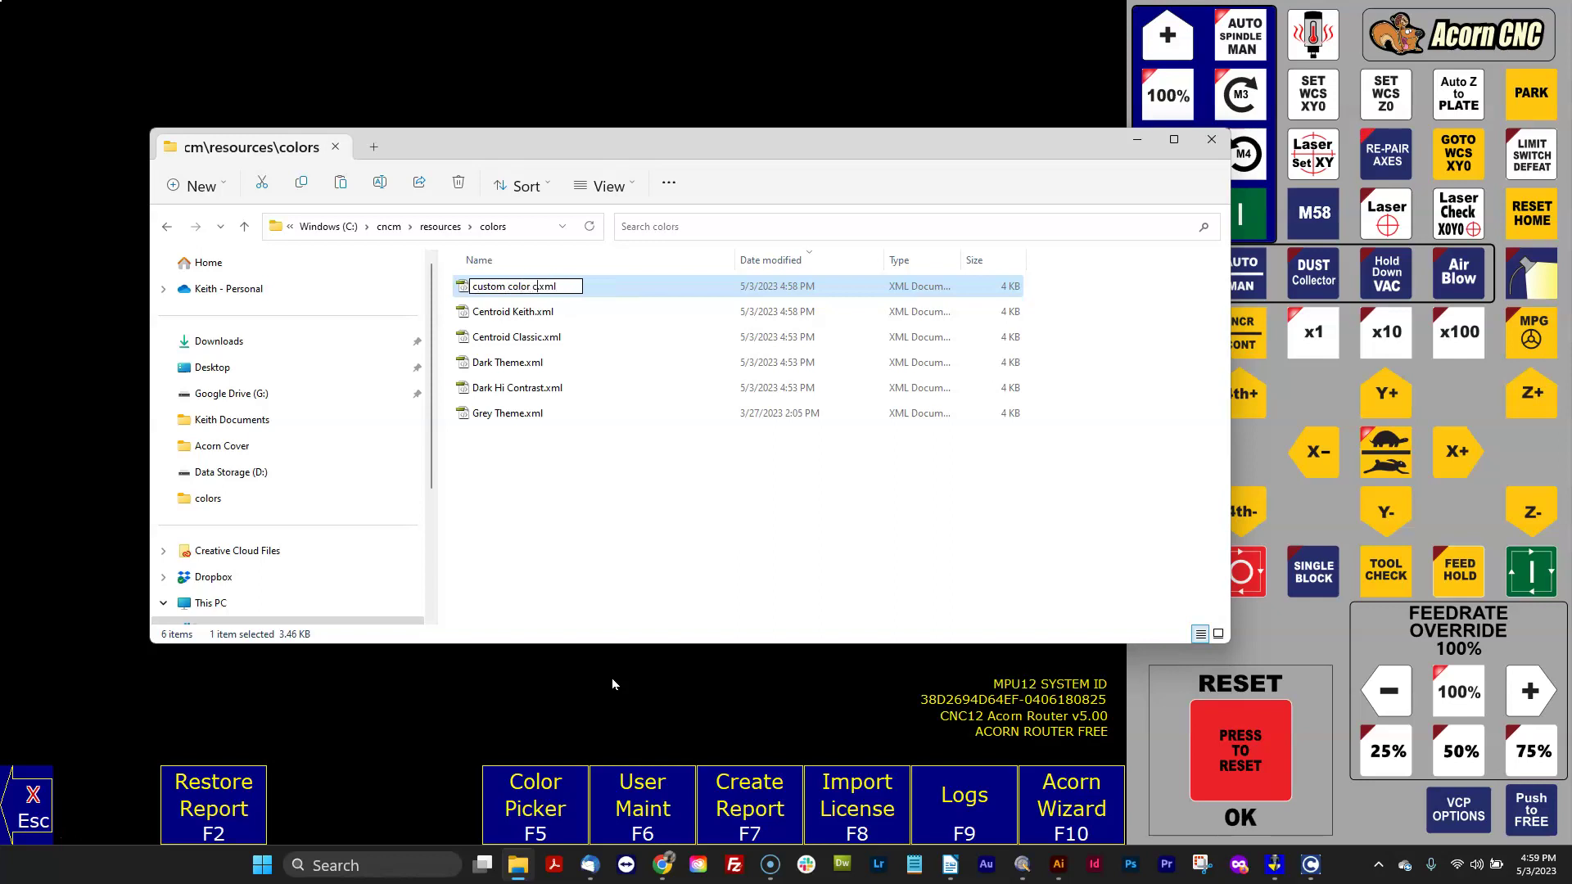
pyautogui.write(' schemem')
pyautogui.press('BackSpace')
pyautogui.press('BackSpace')
pyautogui.write('e')
pyautogui.click(680, 512)
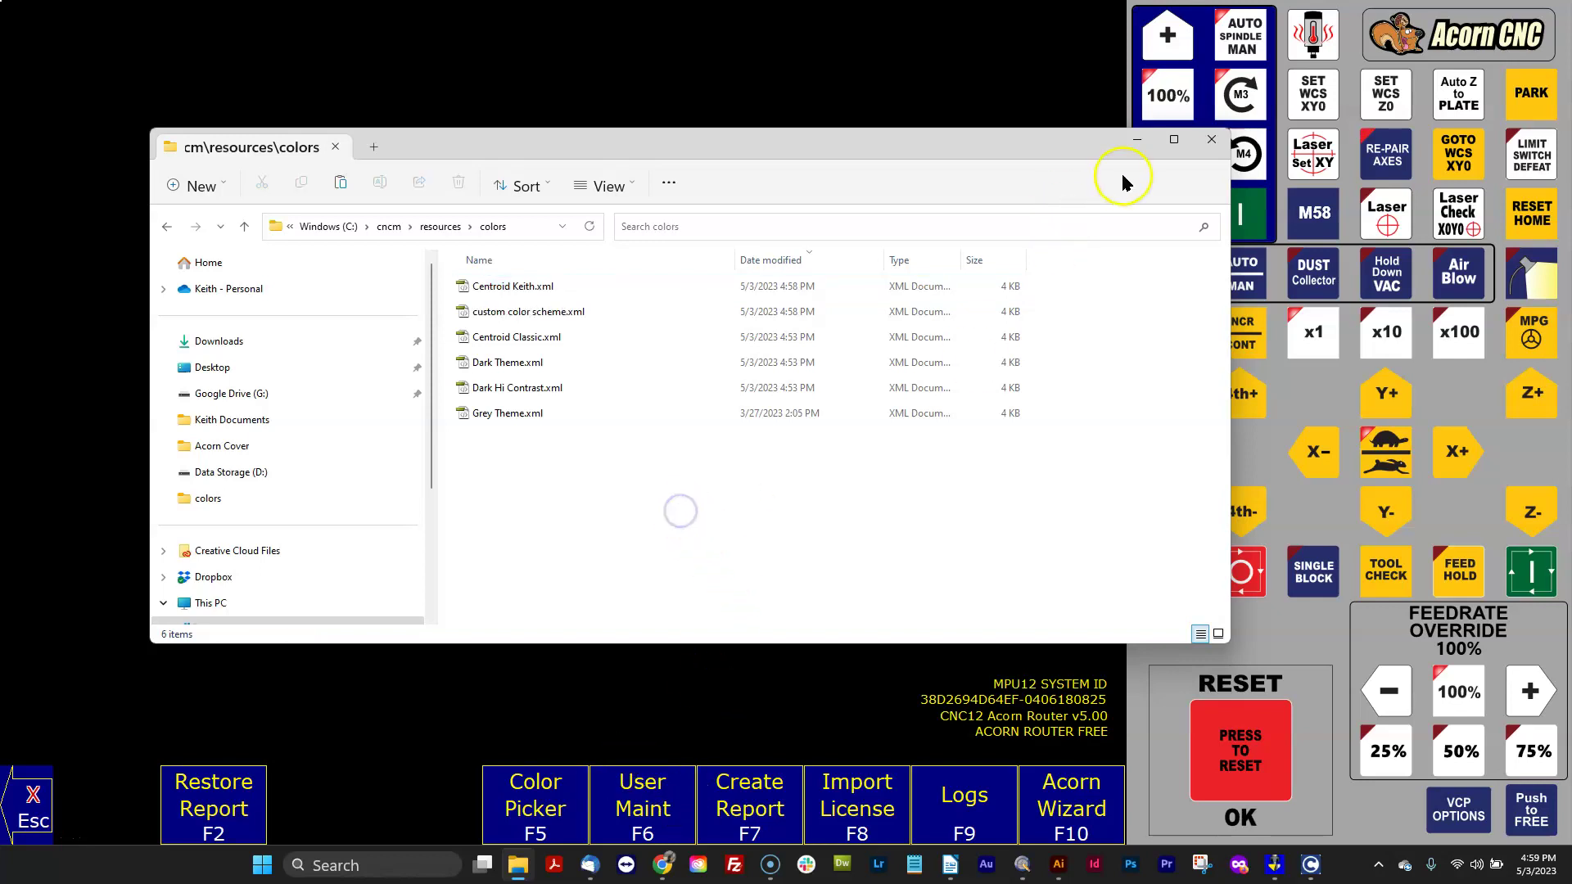
# - Close the colors folder, exit the control software and start CNC12 Router again
pyautogui.click(1212, 139)
pyautogui.click(26, 796)
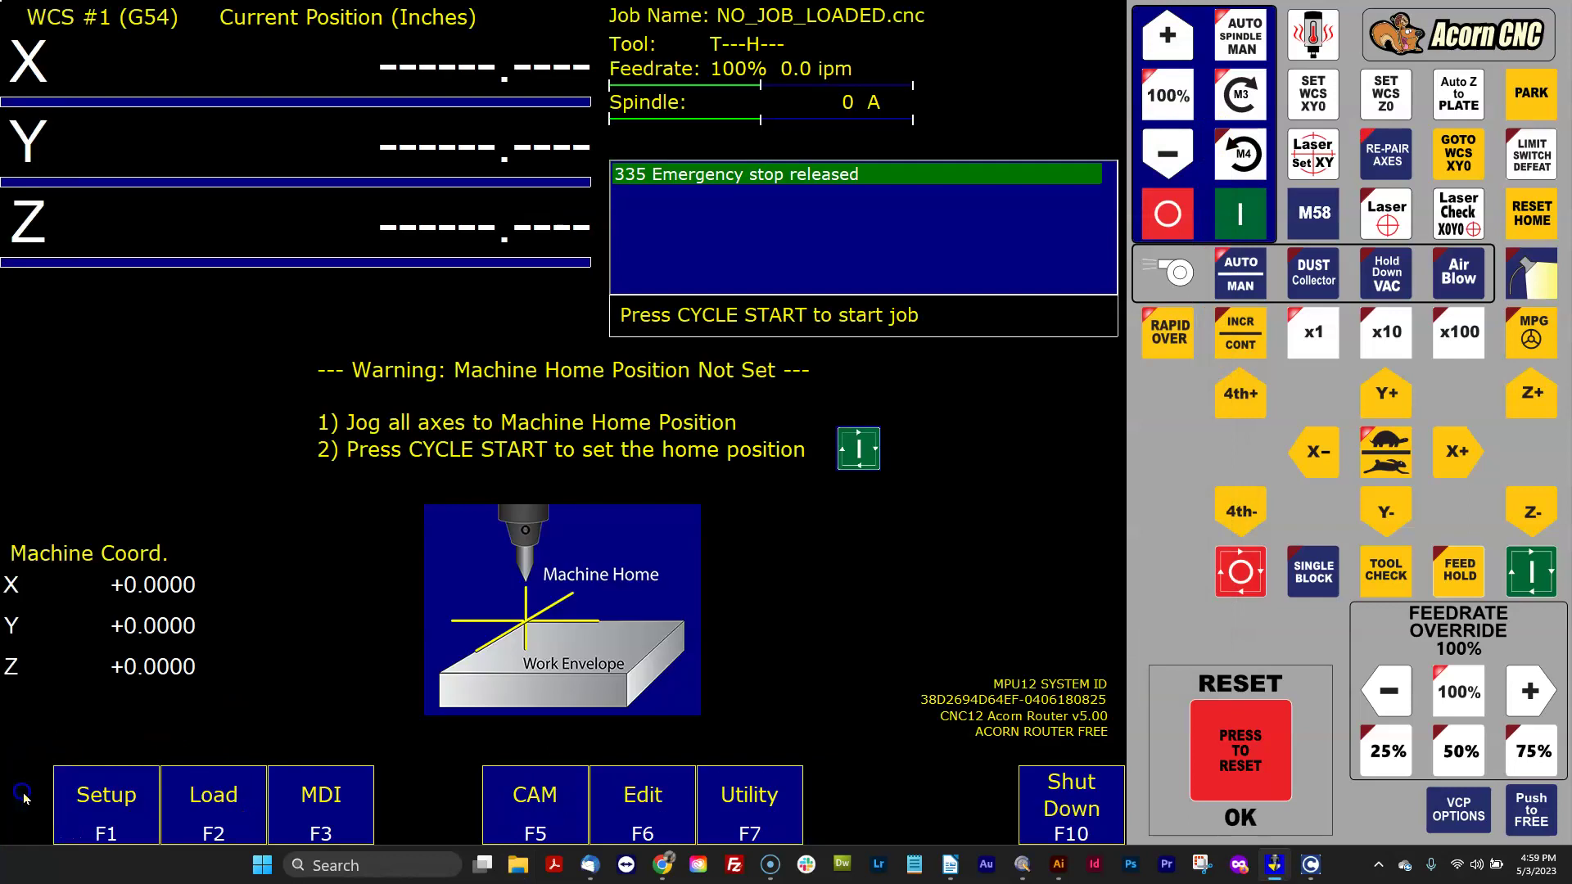
pyautogui.click(1023, 784)
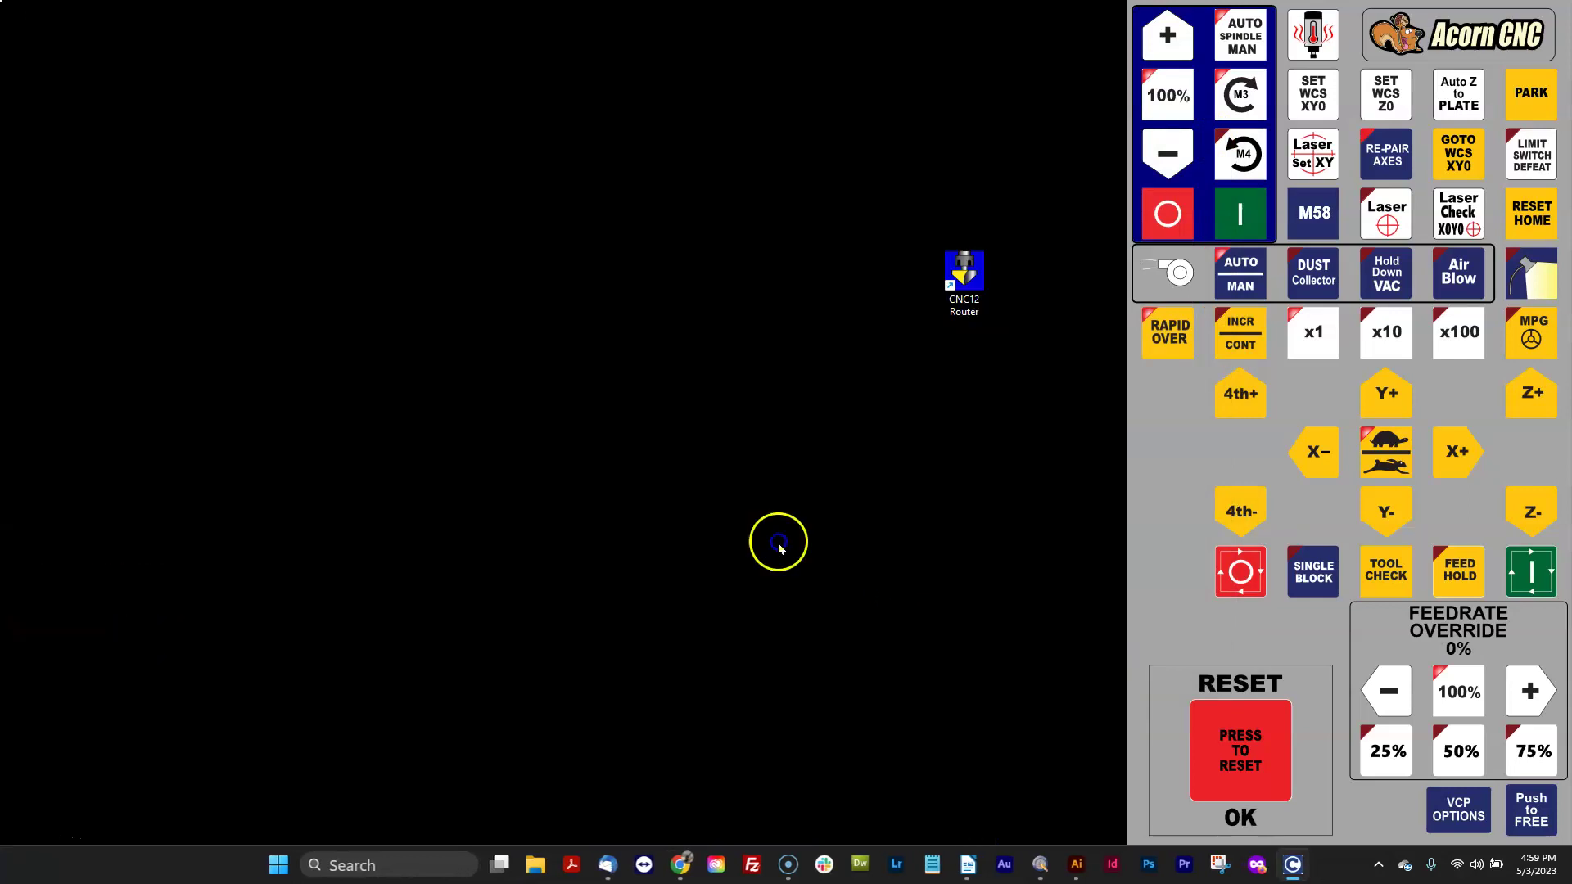
pyautogui.doubleClick(968, 270)
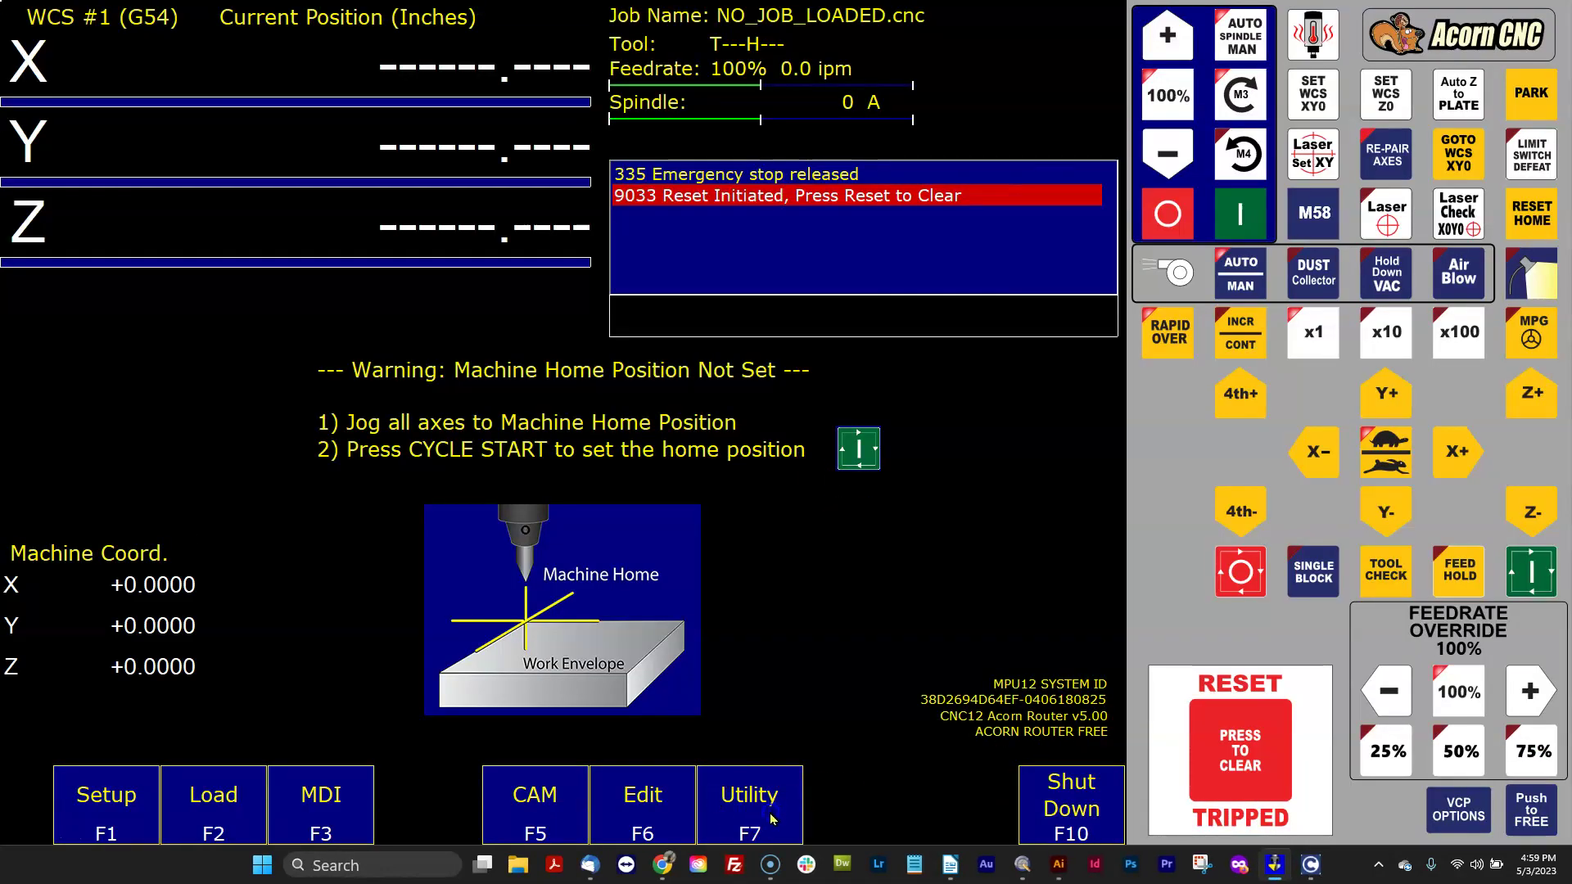
# - Open the Color Picker and select the custom color scheme profile
pyautogui.click(732, 809)
pyautogui.click(562, 811)
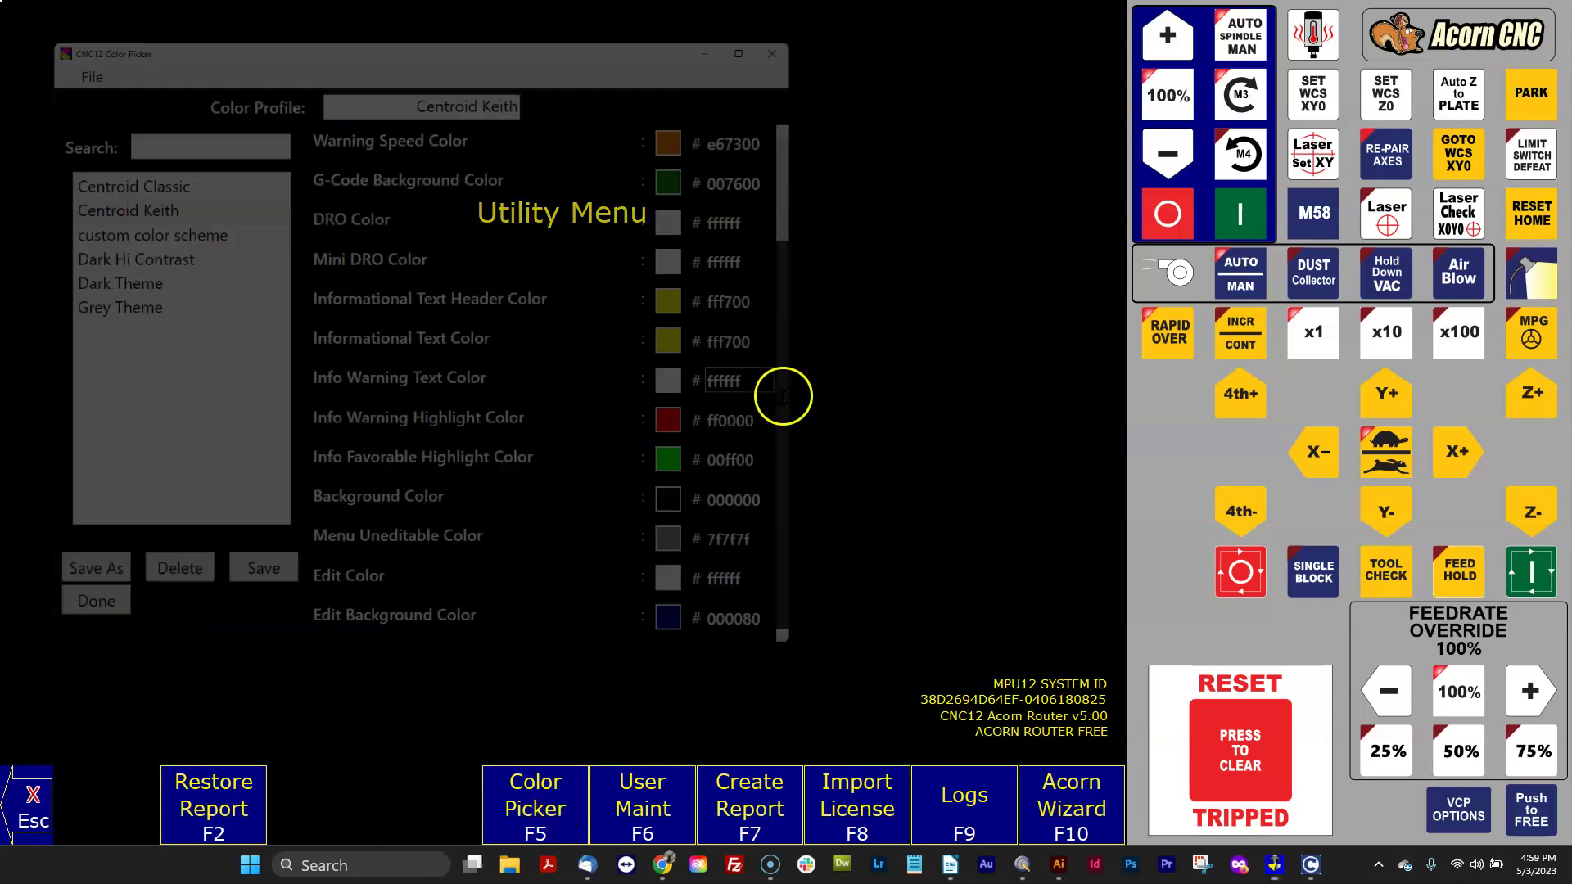
pyautogui.click(177, 226)
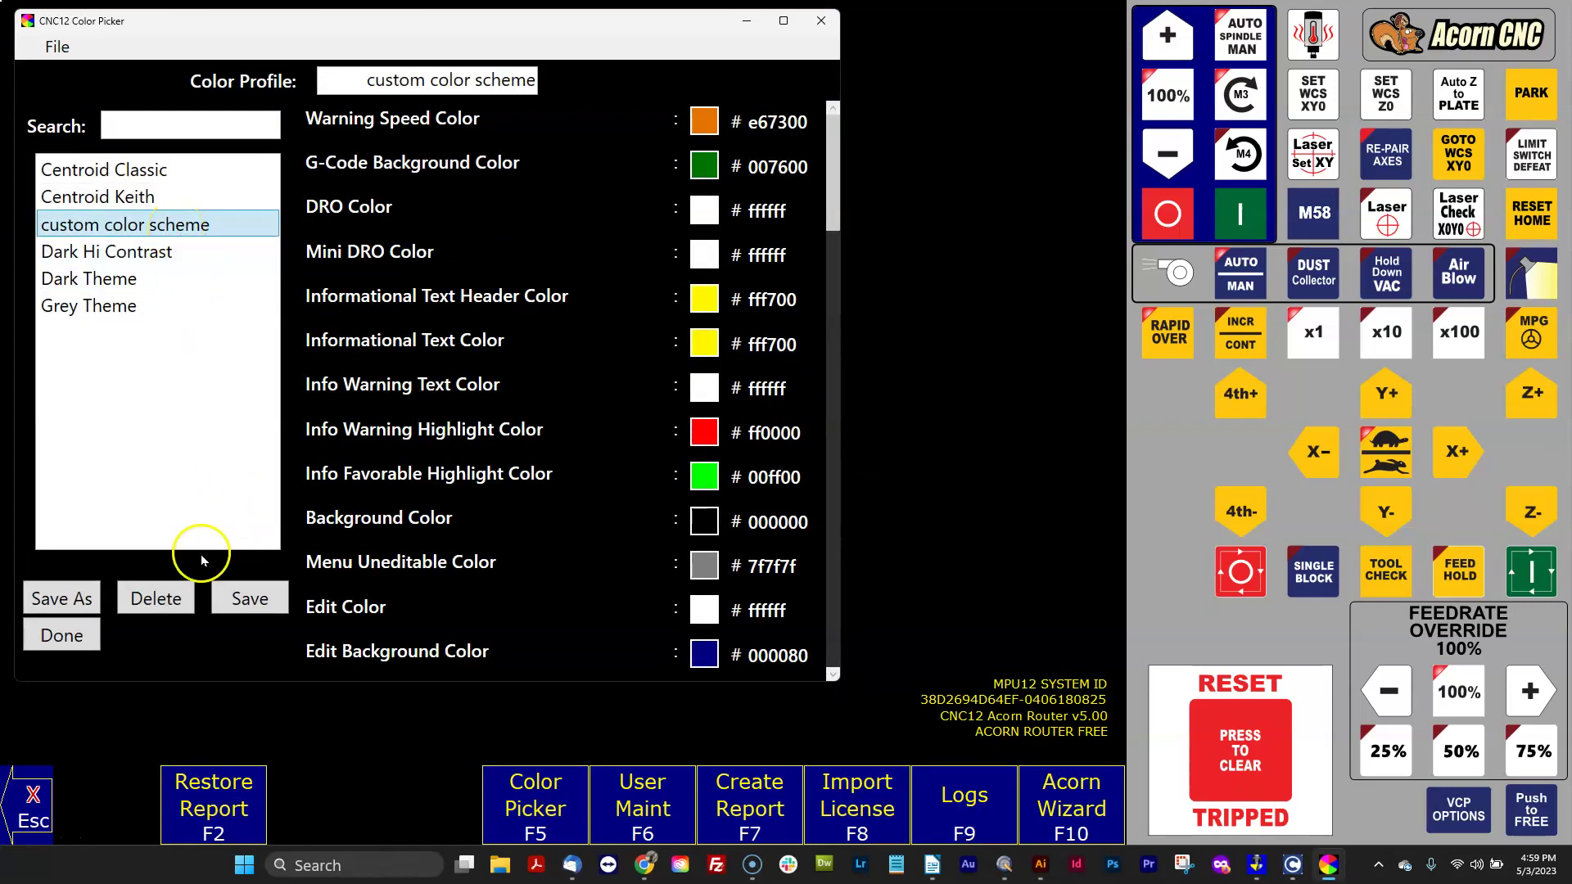